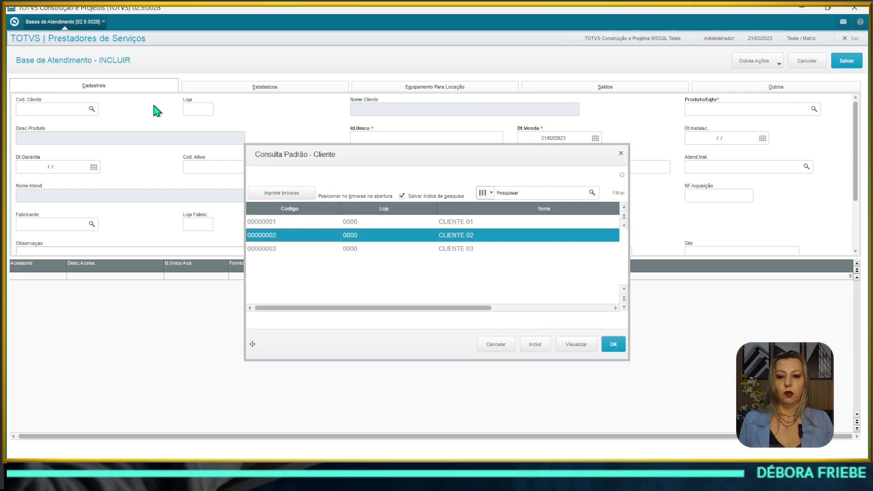
Step: Confirm CLIENTE 02, then search the product lookup from 000600 and pick 000701 EMPILHADEIRA
key(Return)
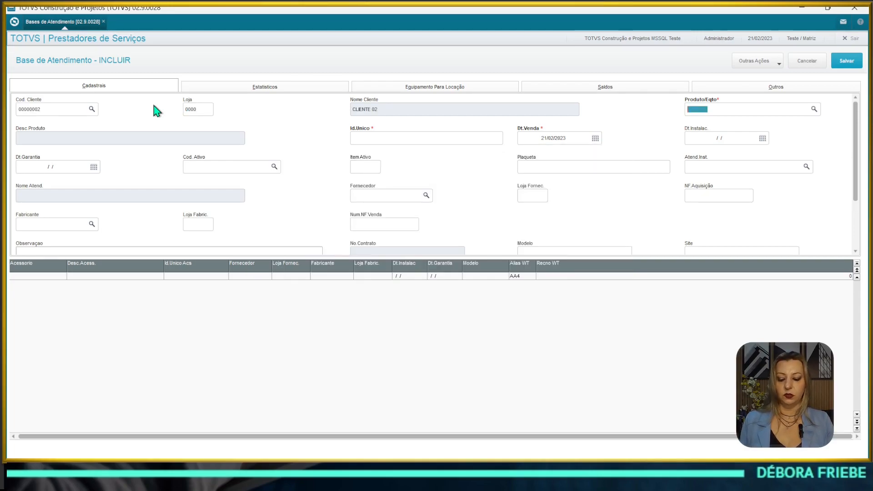
key(F3)
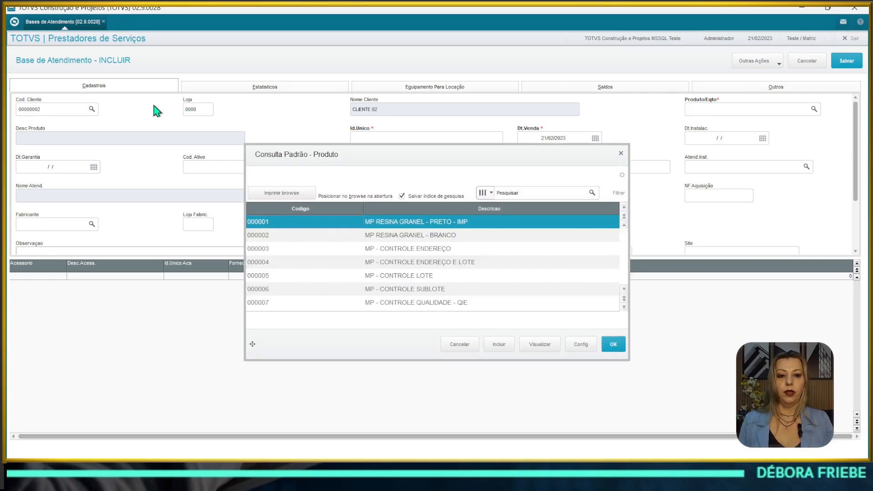
key(Down)
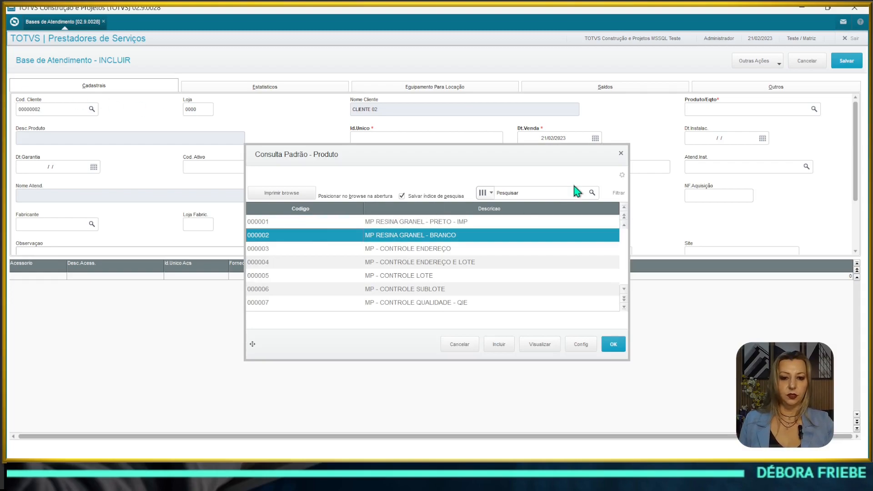
click(529, 194)
text(0000600)
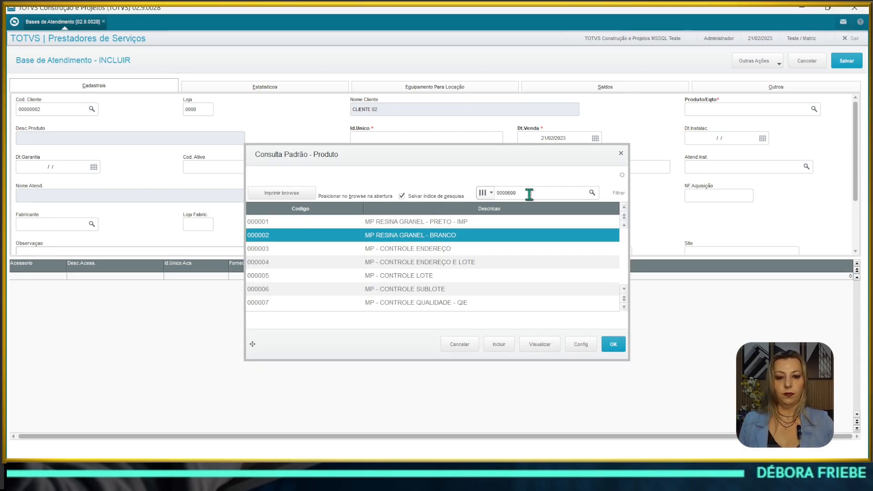
double_click(529, 194)
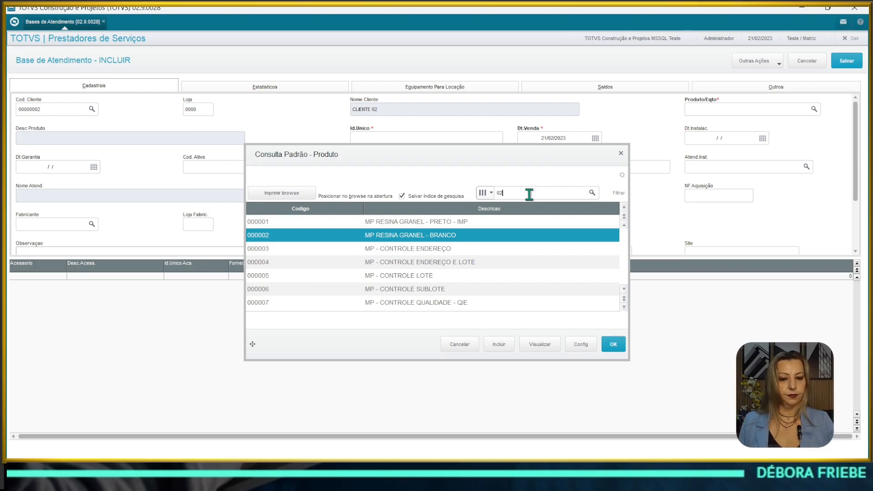
key(BackSpace)
key(BackSpace)
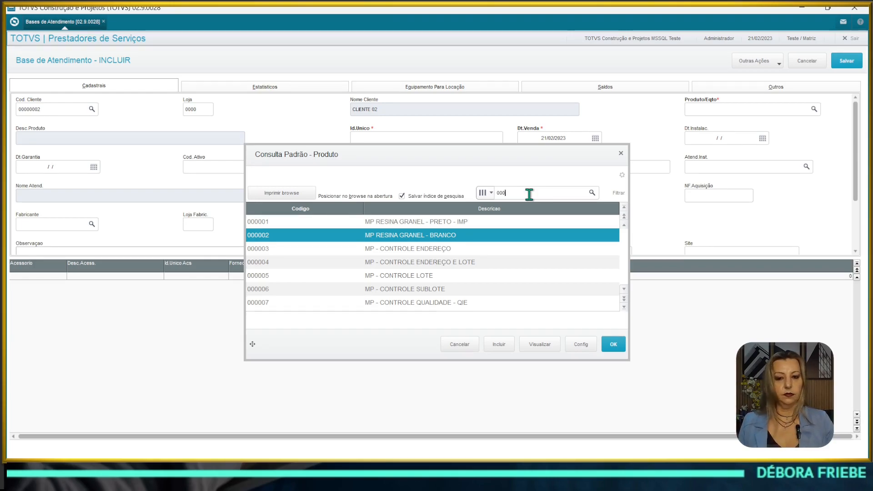
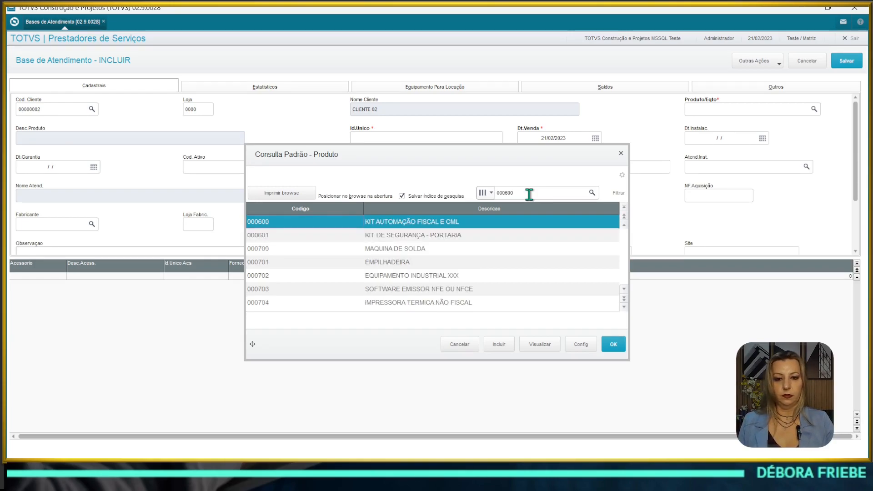
key(Down)
key(Down)
key(Down)
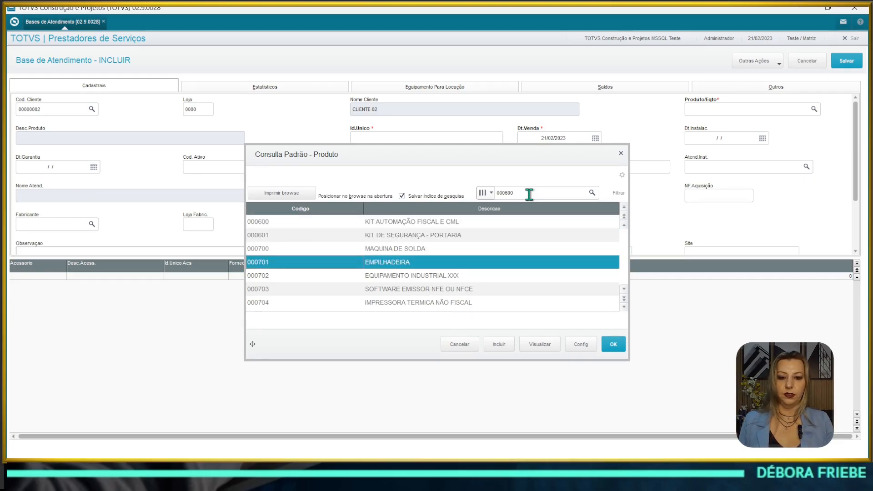
key(Return)
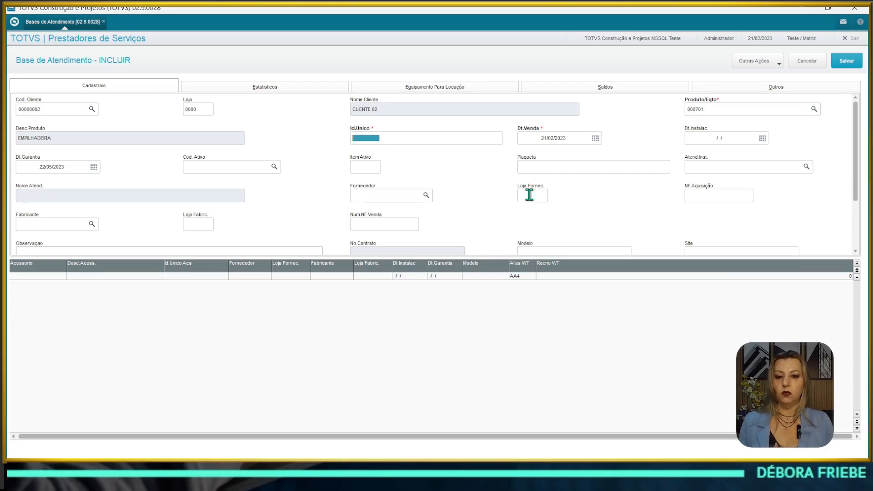
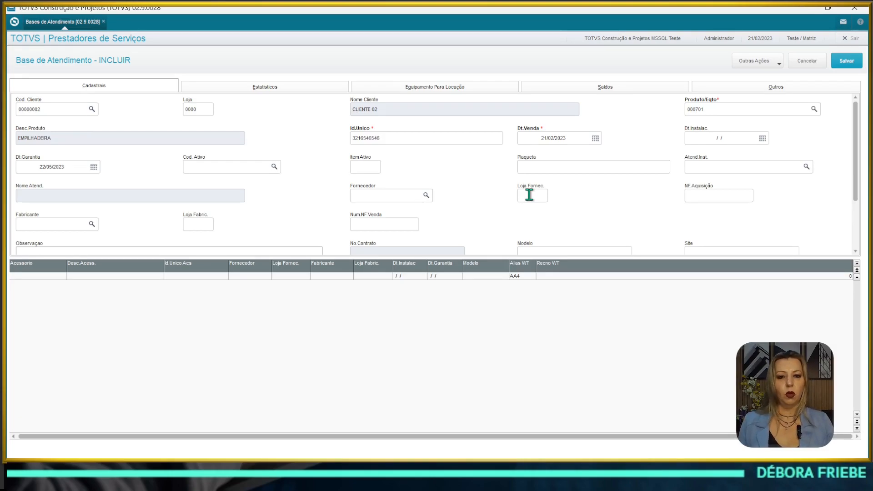
key(Tab)
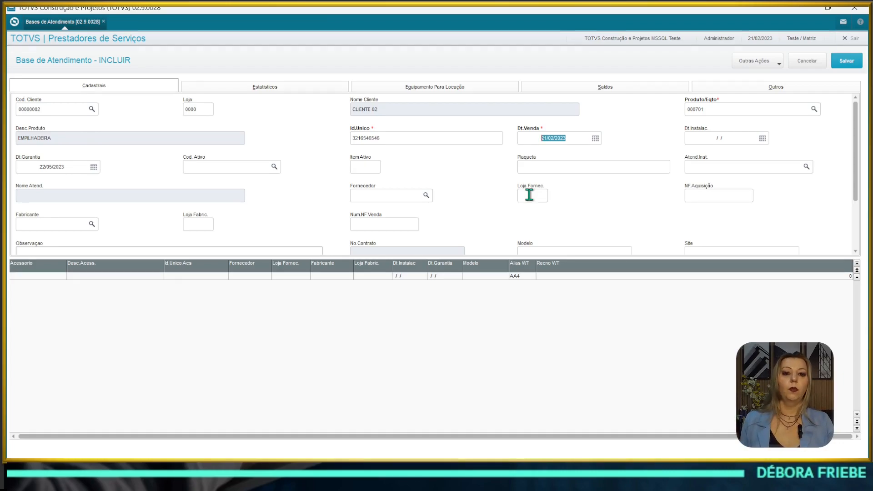
key(Tab)
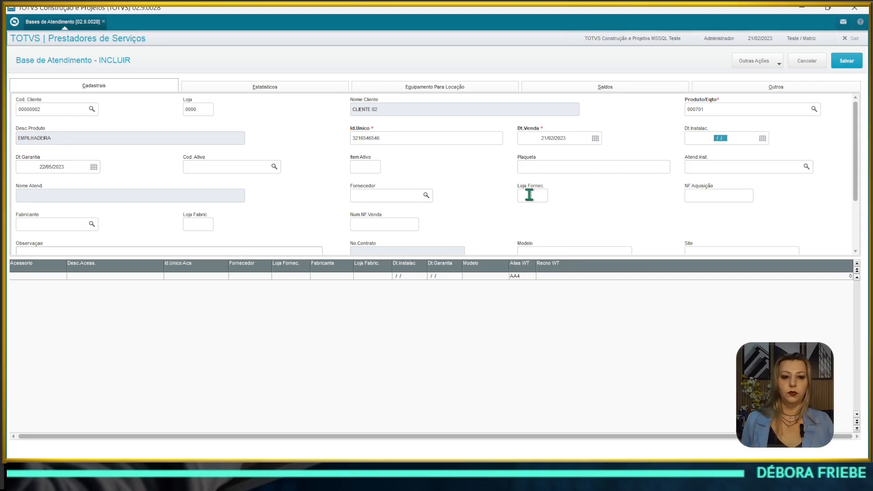
key(Tab)
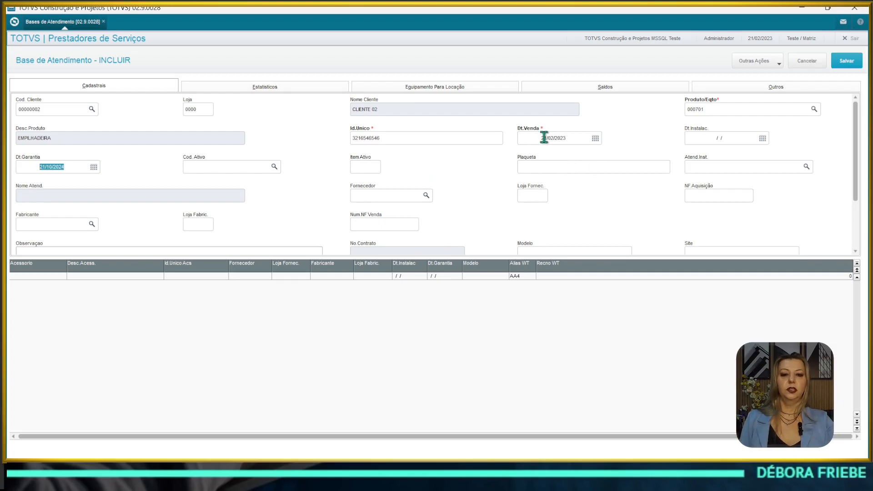
click(567, 139)
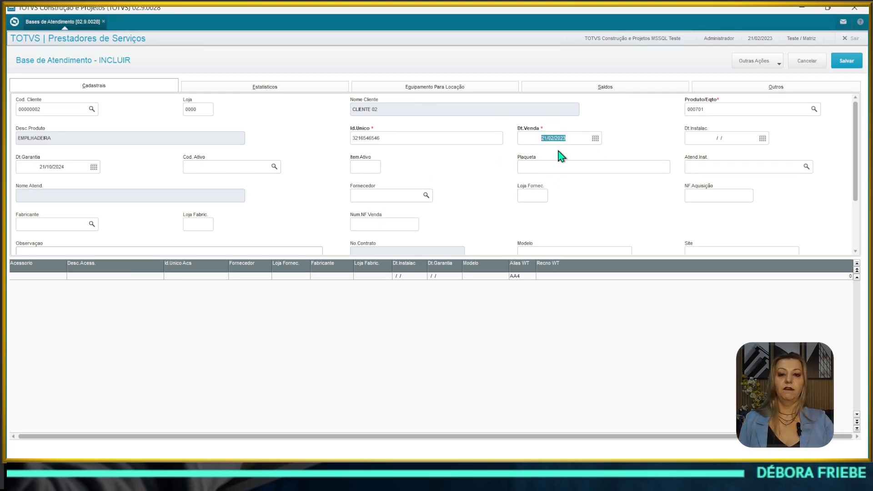
click(28, 162)
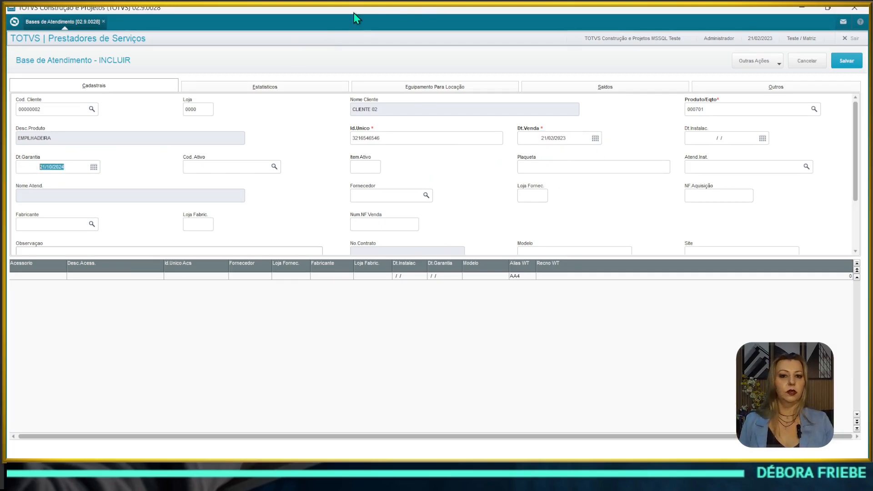
key(Tab)
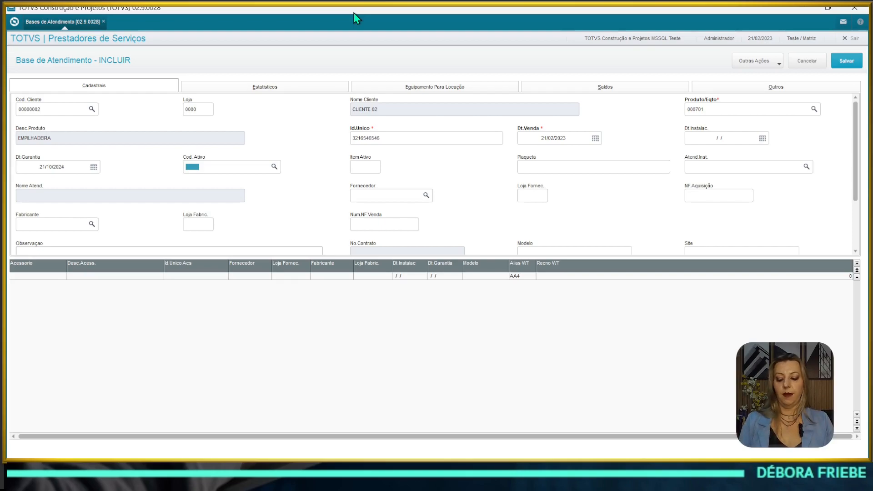
key(F3)
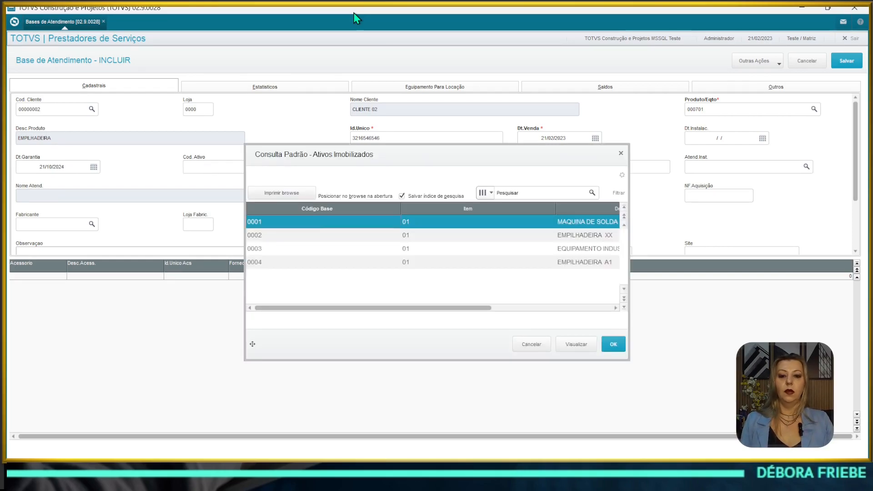
key(Escape)
key(Tab)
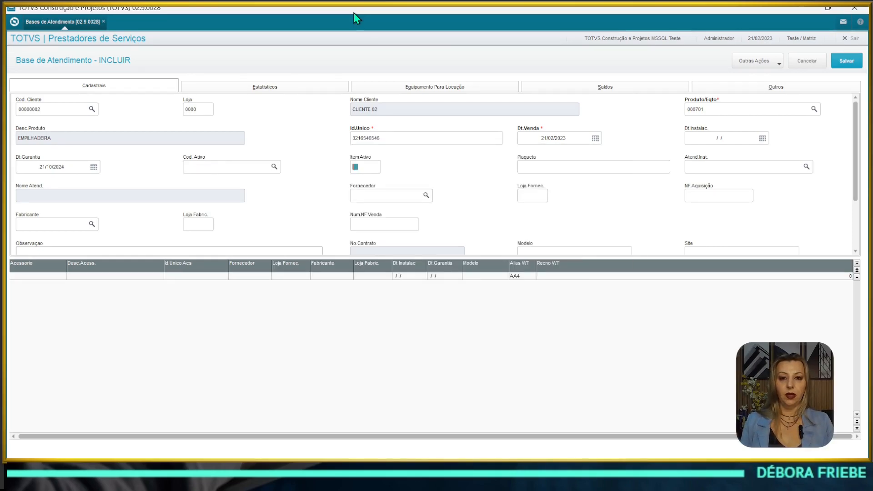
key(Tab)
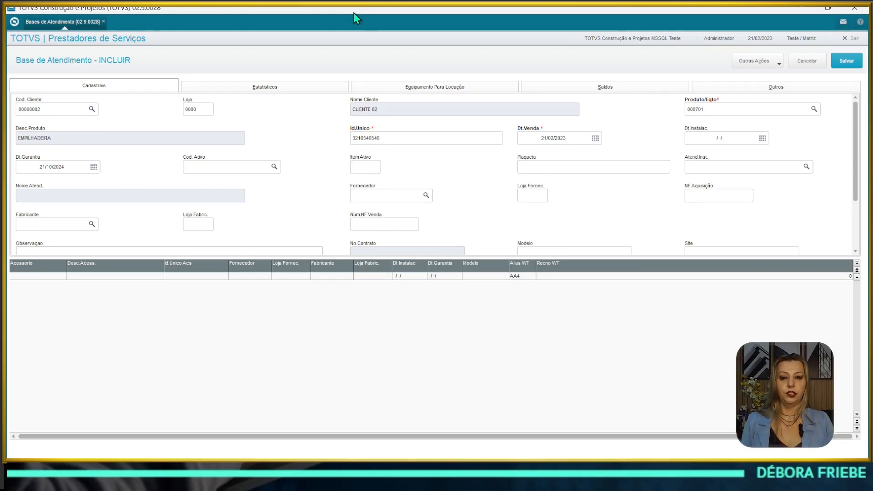
key(shift+Tab)
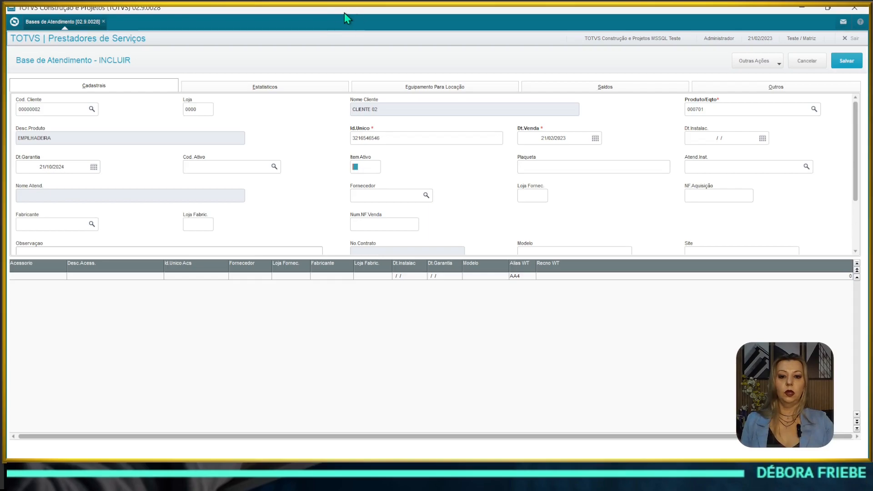
click(214, 169)
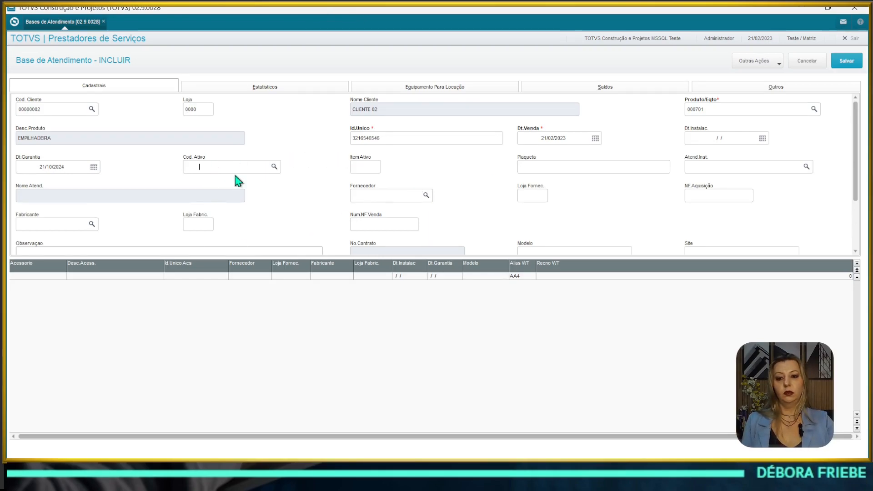
click(548, 169)
text(AS)
key(Tab)
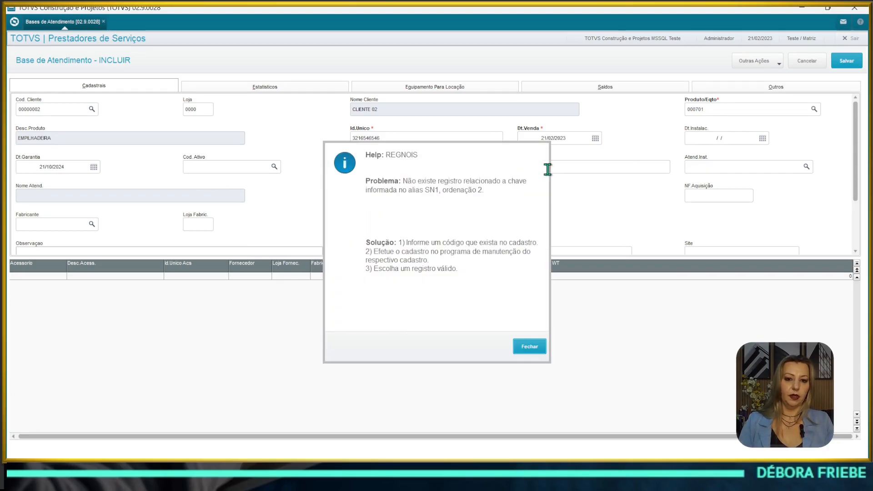
key(Return)
key(BackSpace)
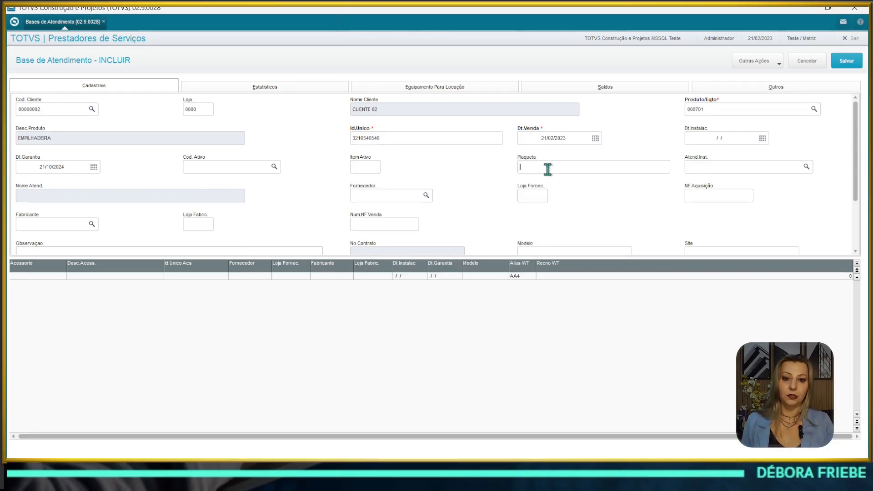
key(Tab)
click(548, 169)
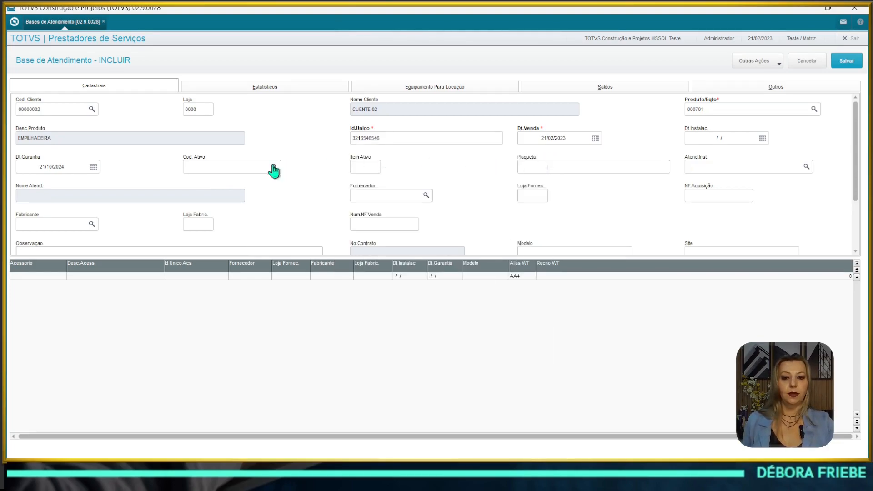
Step: Step through the installing technician, supplier and acquisition invoice fields on to Num.NF.Venda
click(760, 166)
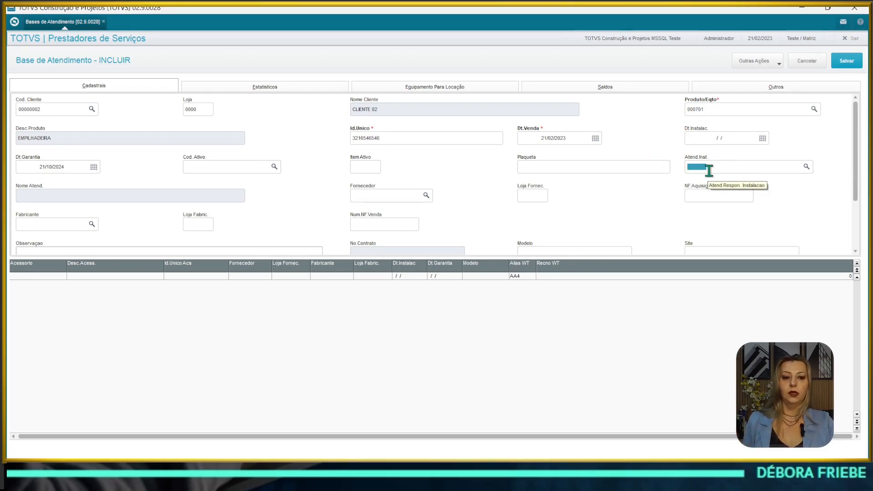
click(688, 167)
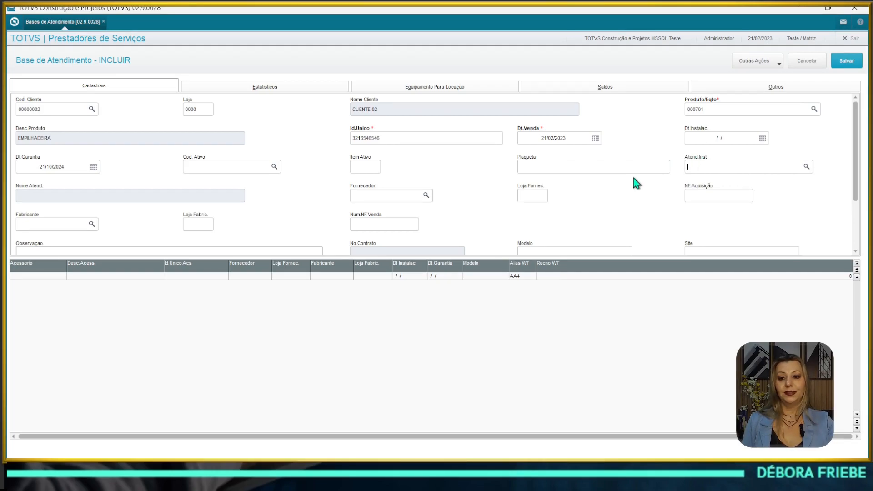
click(369, 196)
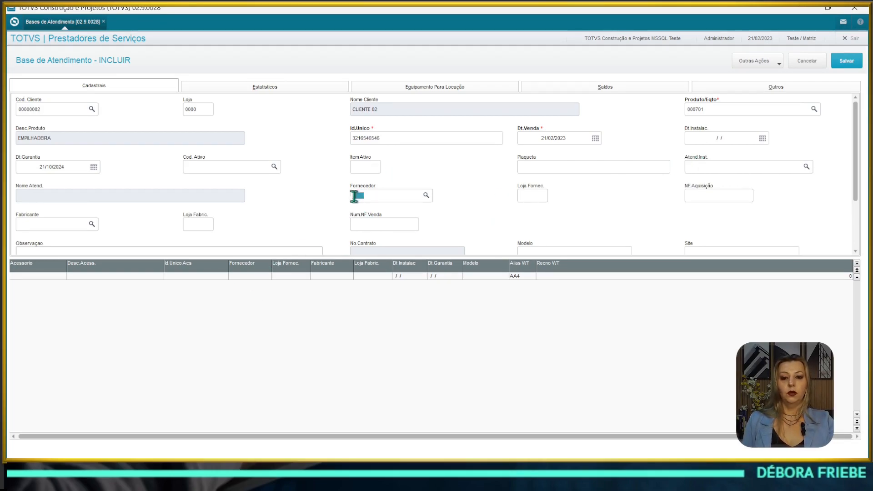
click(354, 192)
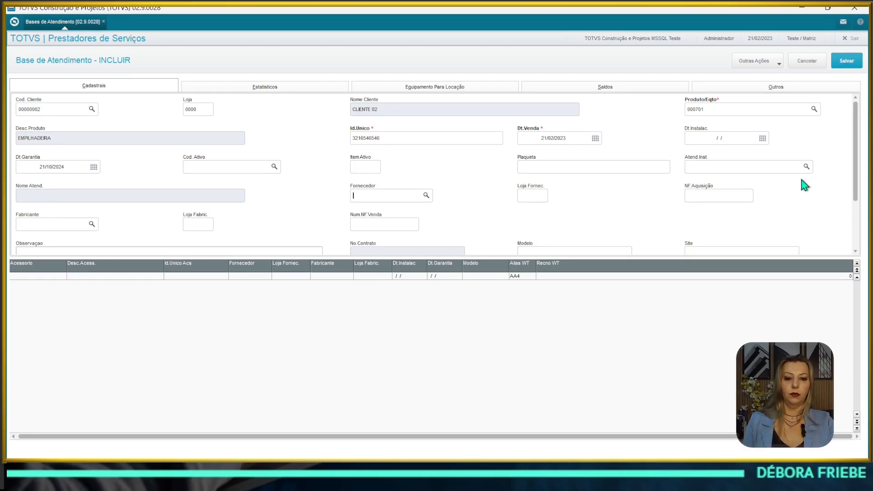
click(718, 196)
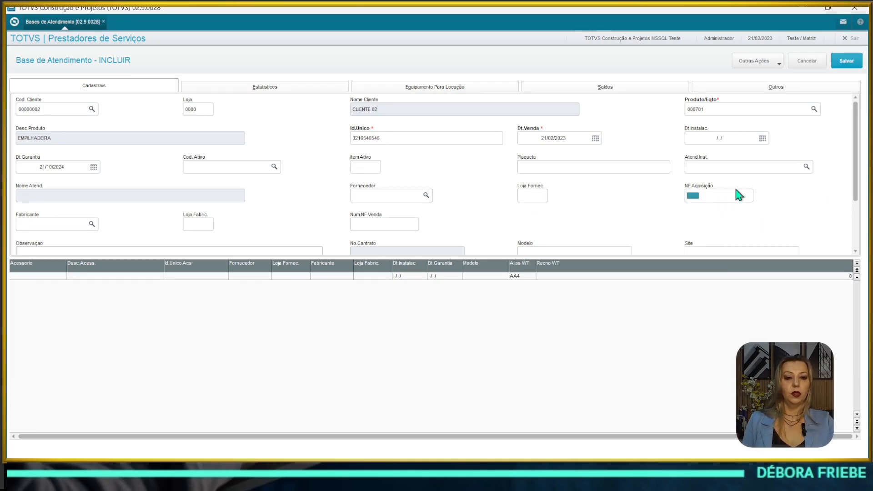
click(366, 225)
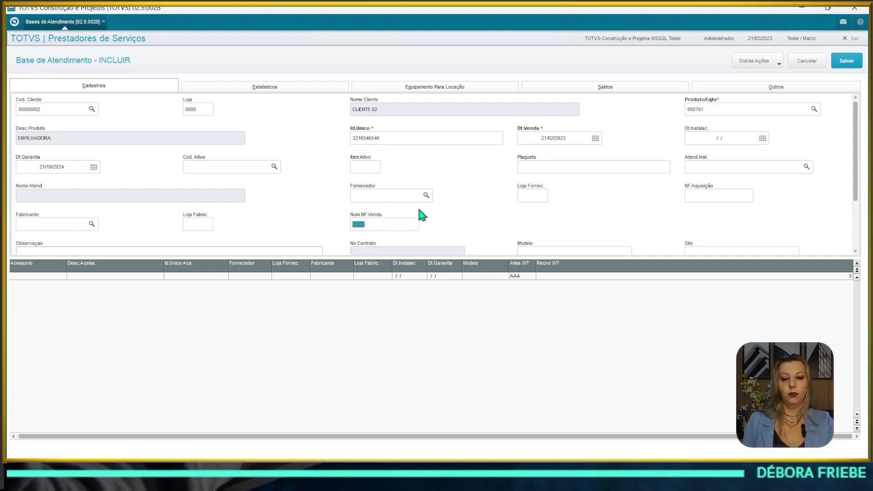
Step: Write a two-line observation note: 'ADFASDF' and 'ASEDFASDF'
scroll(132, 202, down, 2)
click(83, 195)
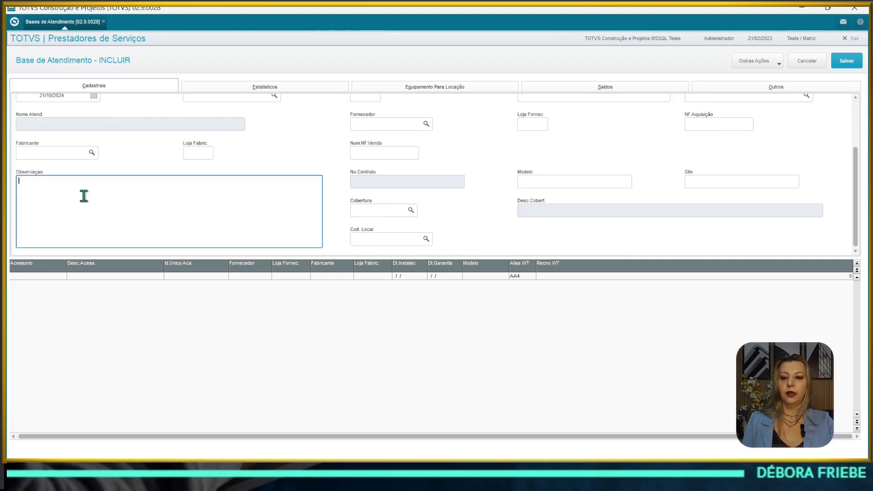
text(ADFASDF)
key(Return)
text(A)
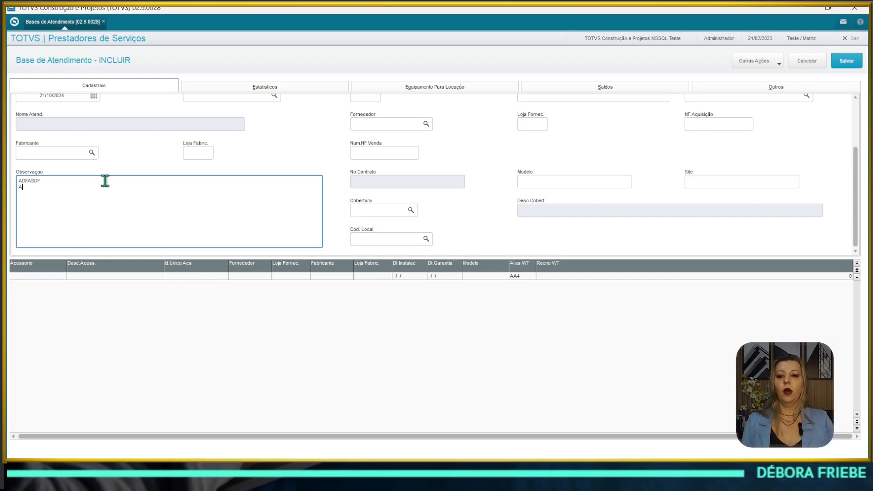
text(SEDFASDF)
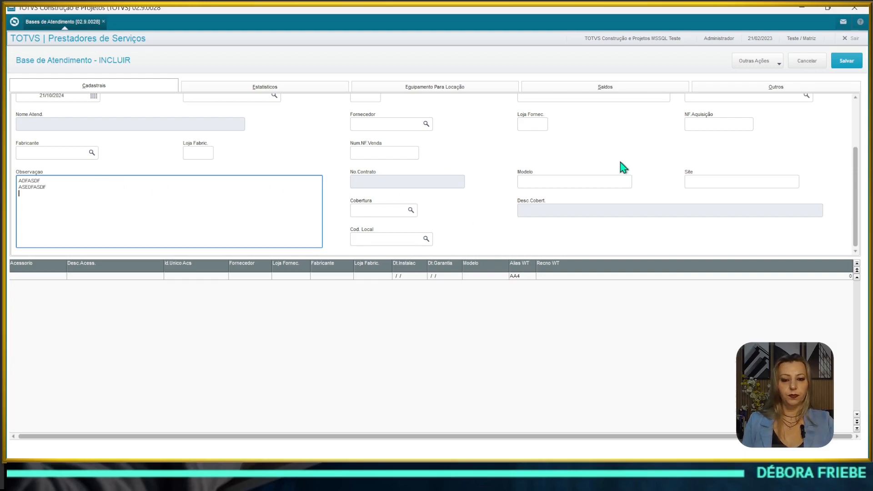
Step: Skip the empty coverage group lookup and set Cod. Local to 00000001 (FABRICA 2)
click(552, 177)
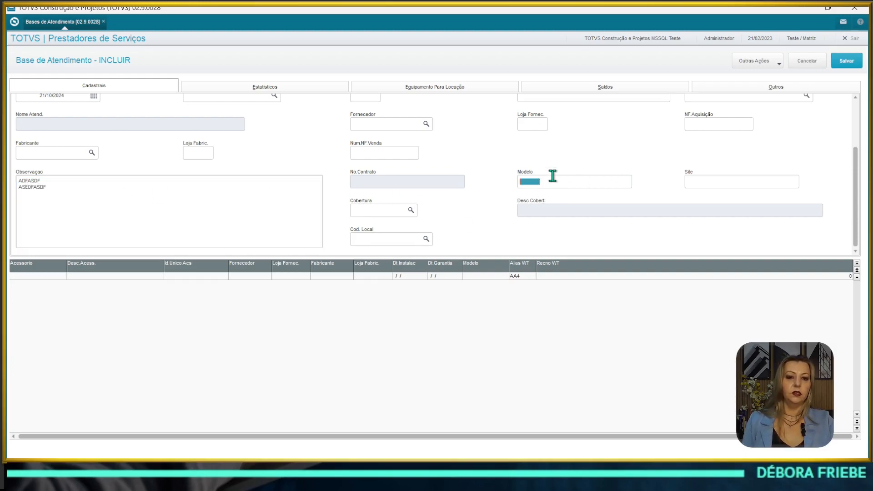
click(741, 181)
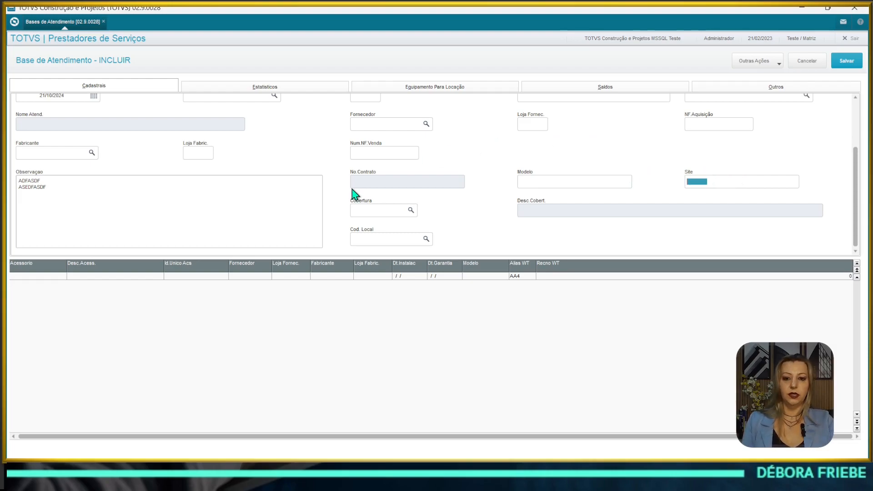
click(357, 211)
click(411, 210)
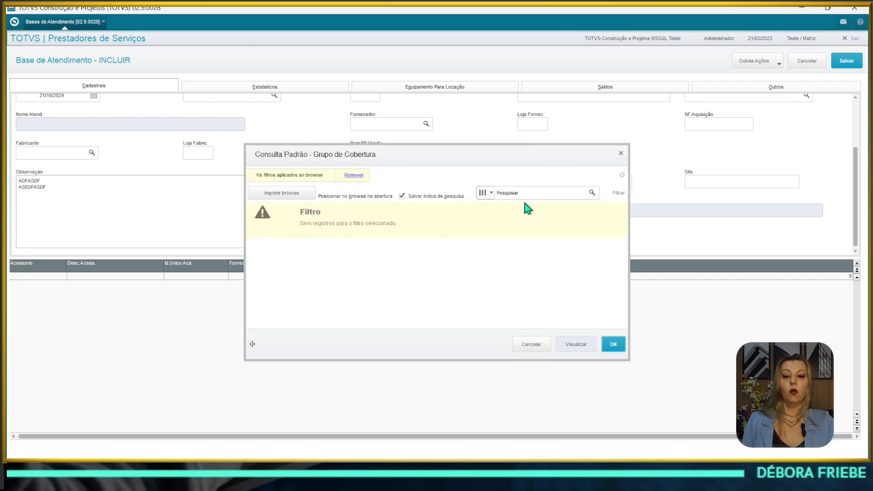
key(Escape)
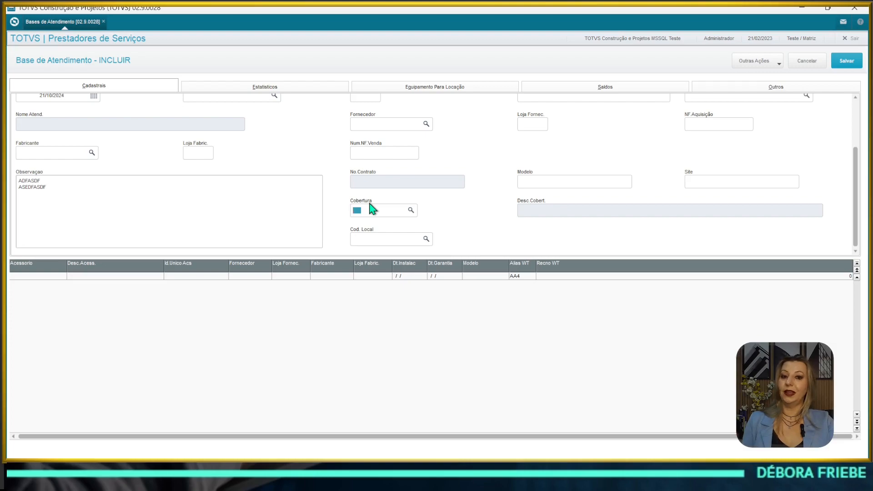
click(351, 238)
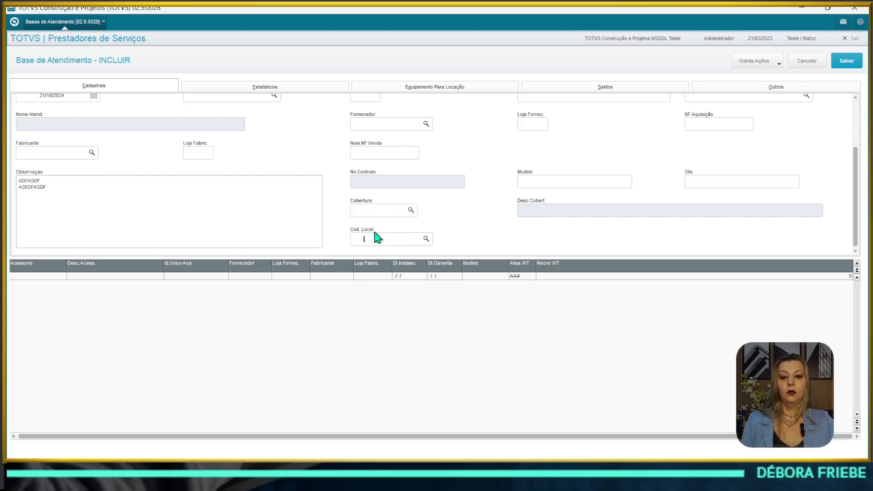
click(427, 239)
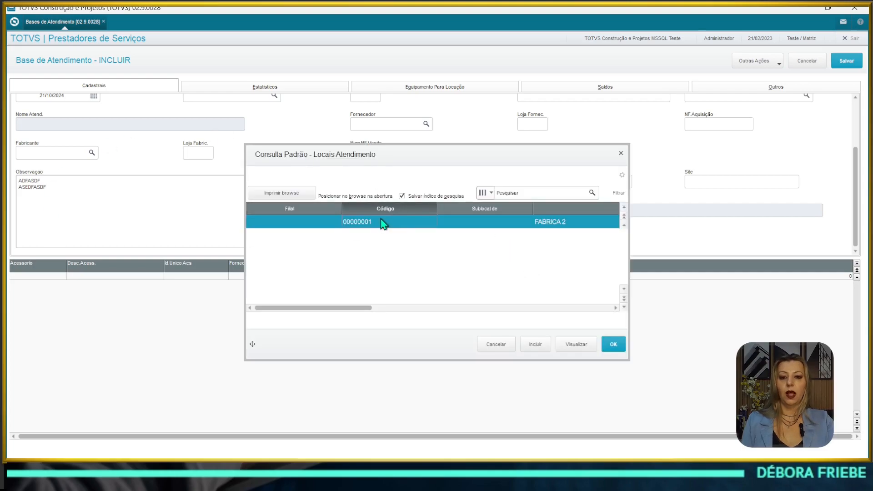
click(612, 344)
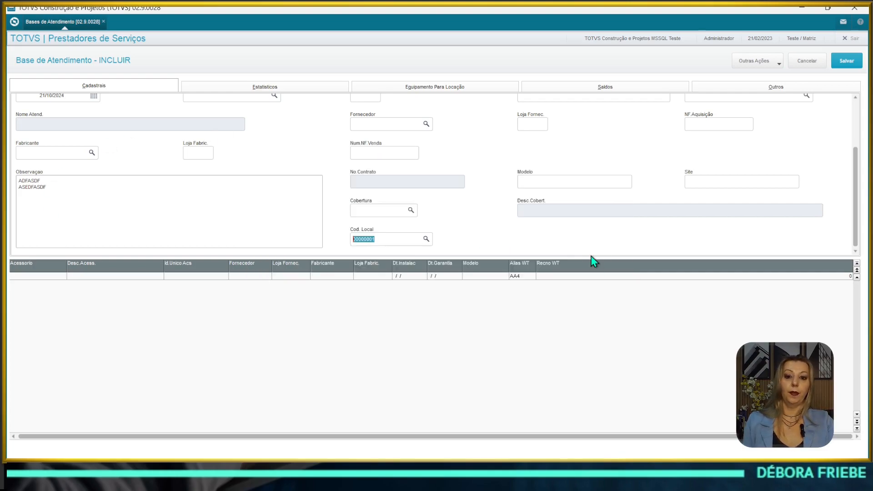
click(377, 237)
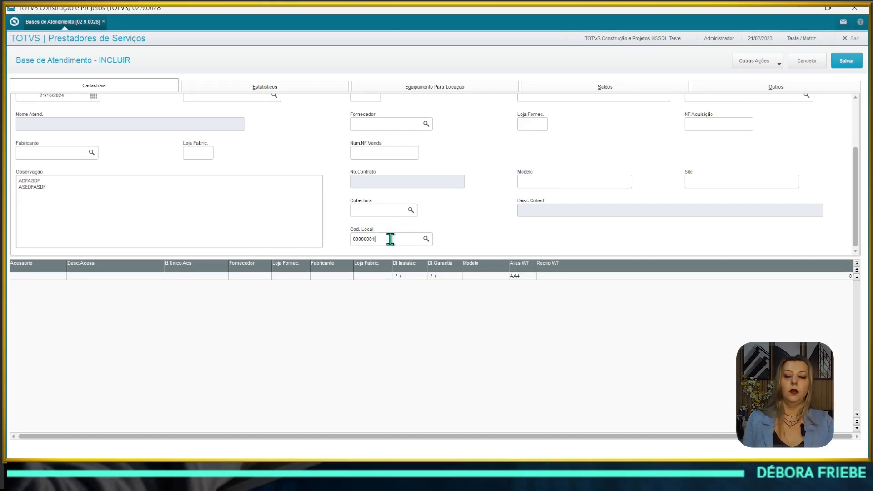
scroll(390, 239, up, 3)
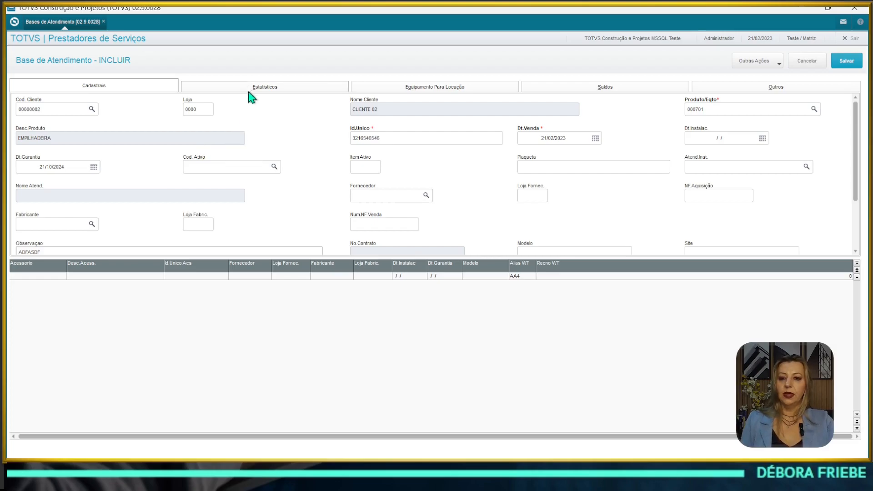
Step: On the Estatísticos tab, review Tot.Rep.Hist, Hs.Rep/Hist and Qtd. Fal/His, leaving them at zero
click(277, 87)
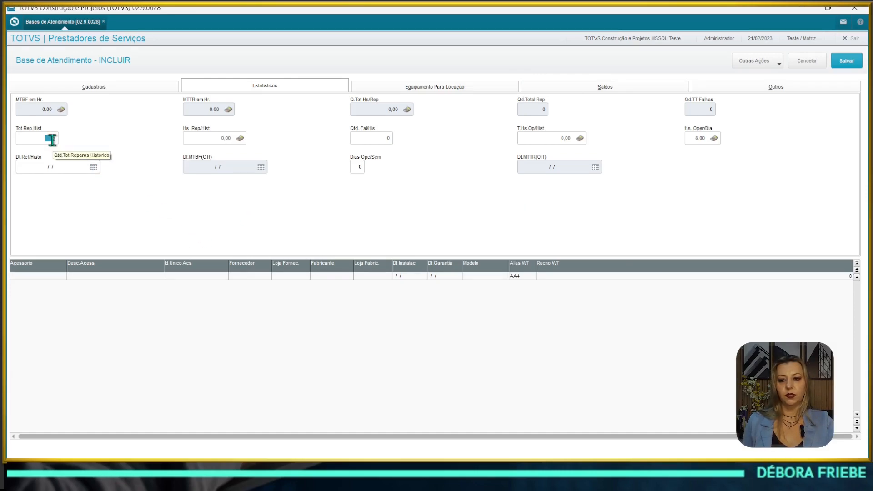
click(26, 141)
click(211, 138)
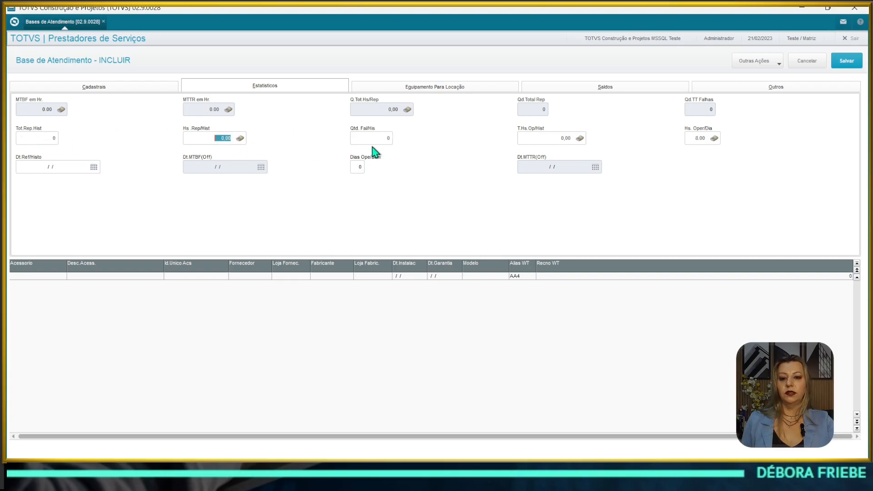
click(371, 141)
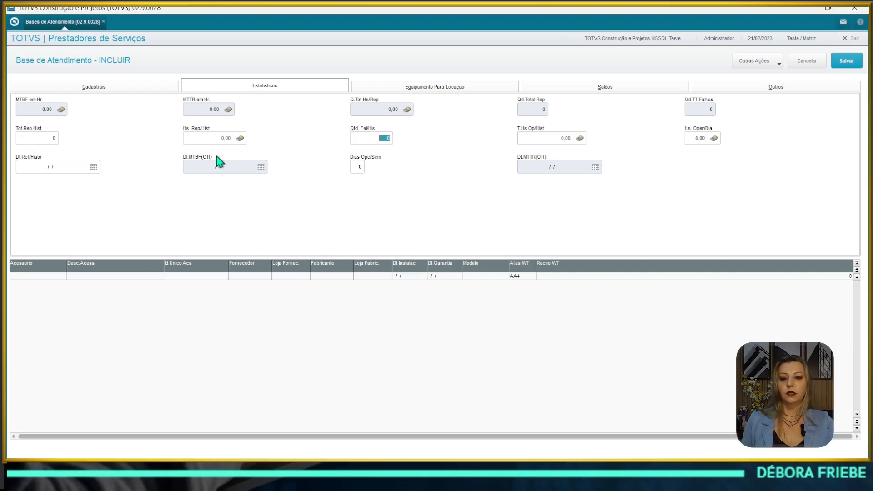
click(33, 135)
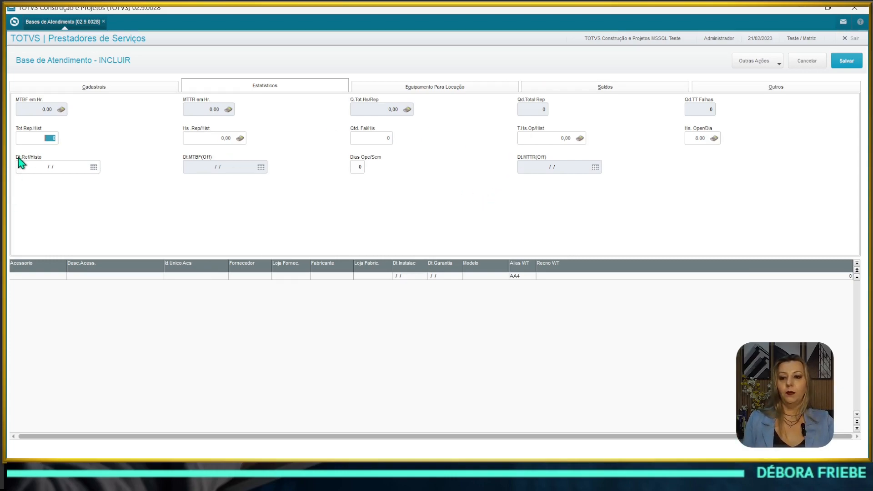
click(35, 139)
drag(35, 139, 71, 136)
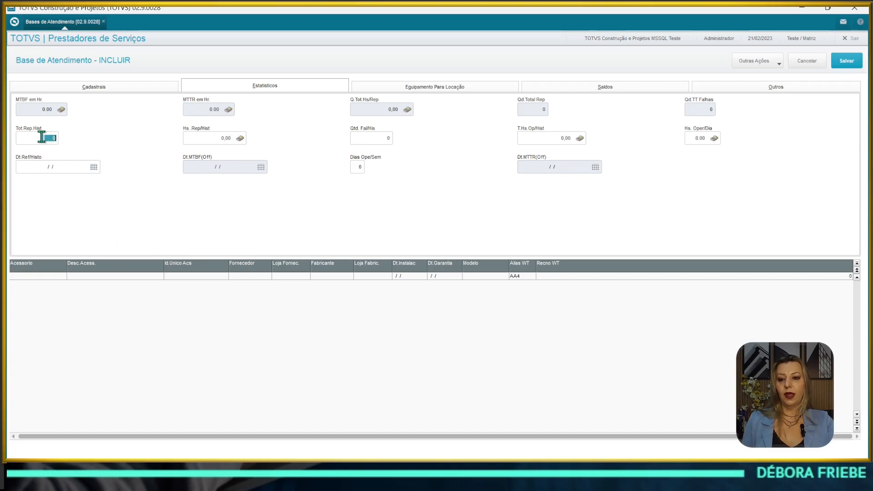
click(207, 137)
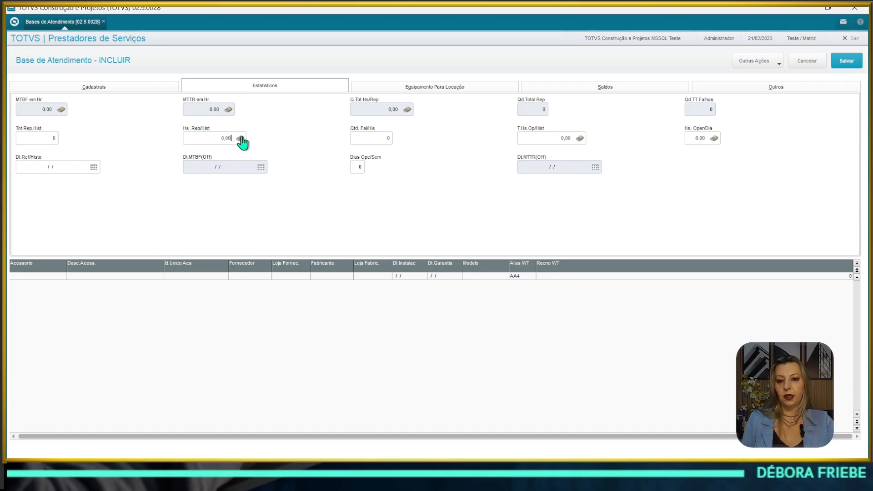
click(202, 137)
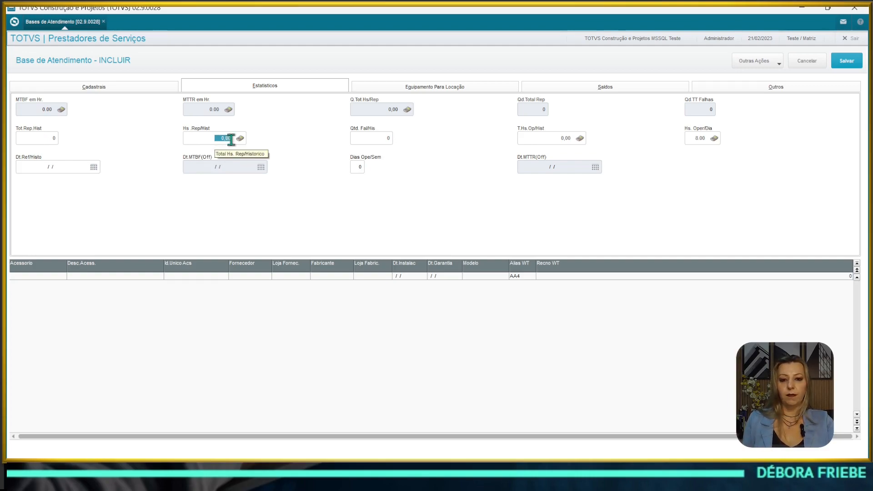
click(362, 140)
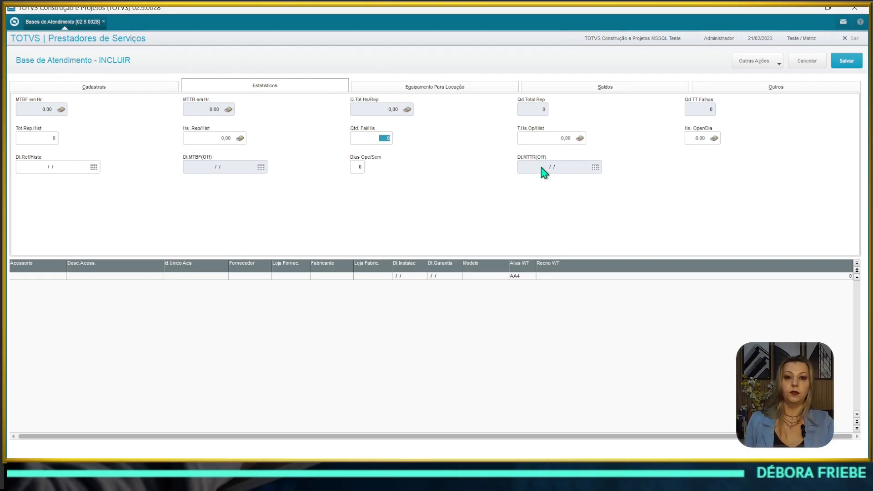
click(25, 137)
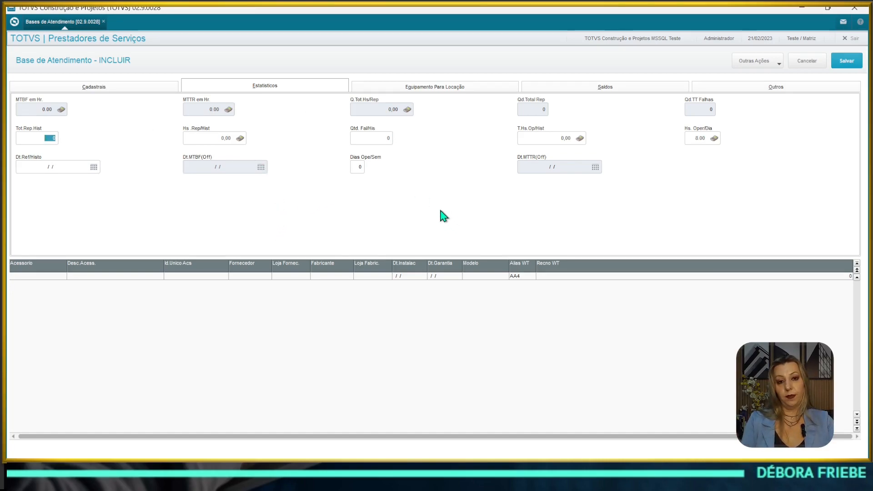
click(228, 141)
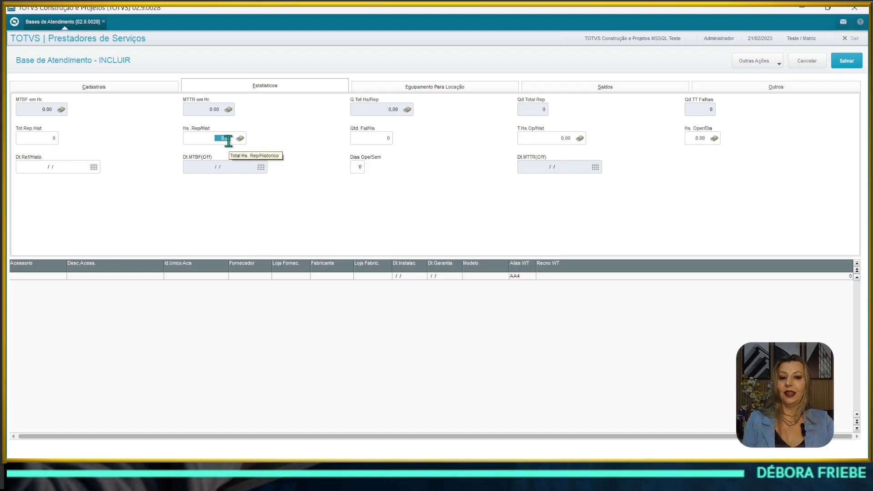
click(465, 88)
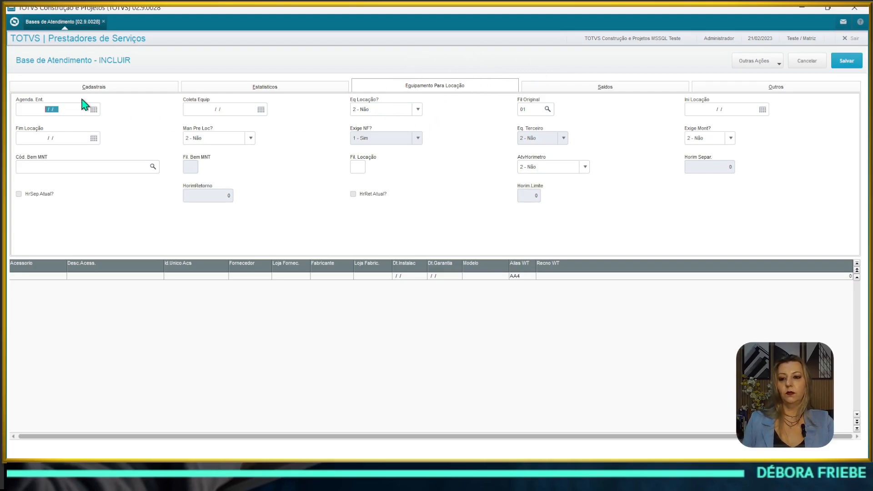
click(59, 111)
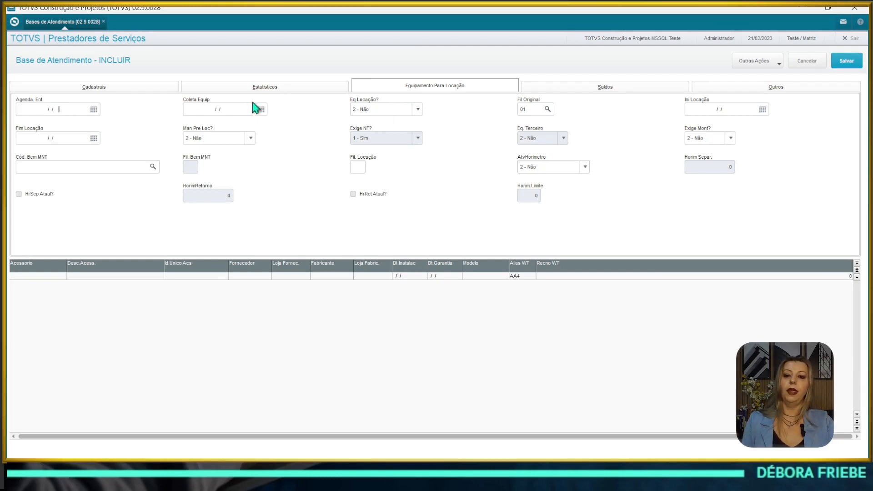
click(232, 108)
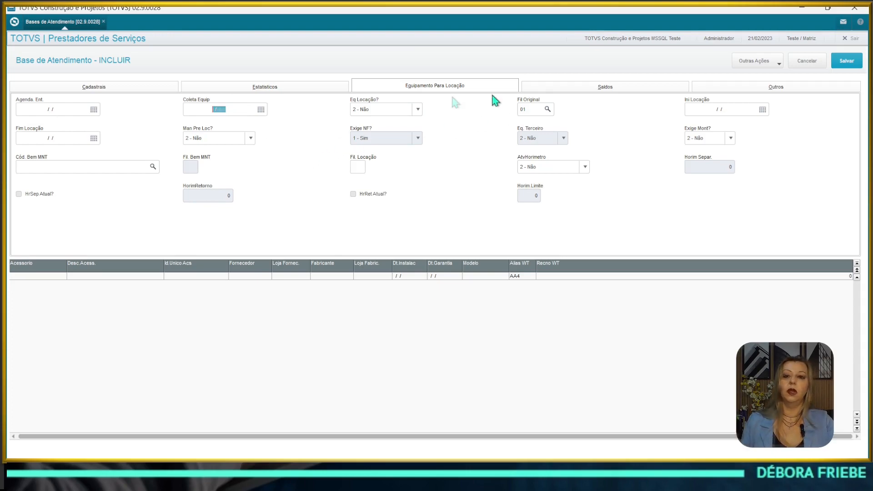
click(383, 111)
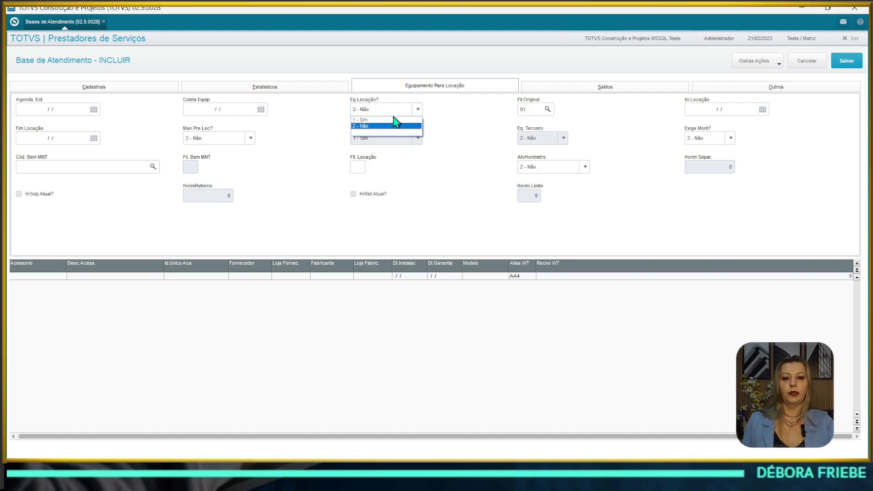
click(396, 120)
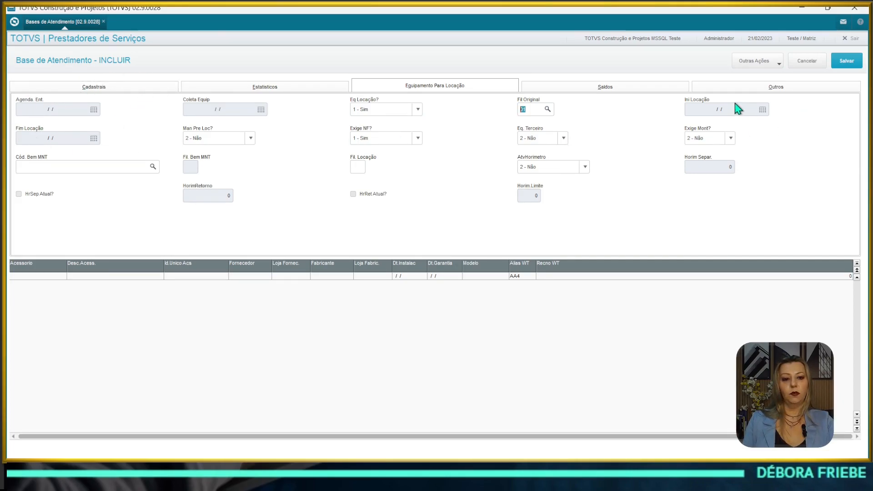
click(394, 109)
click(375, 124)
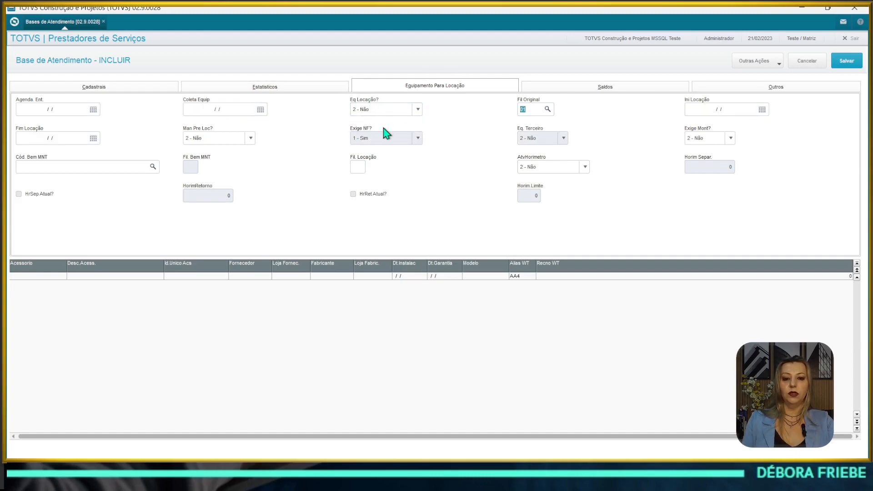
click(691, 108)
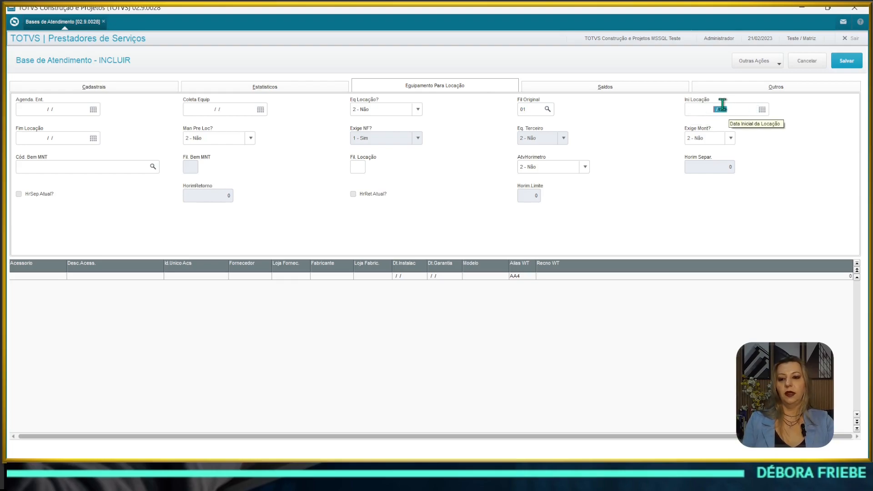
click(49, 139)
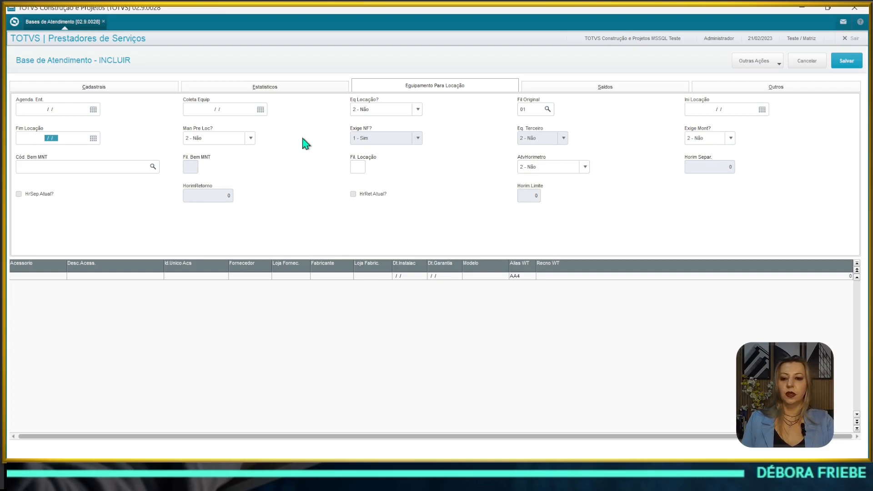
click(358, 167)
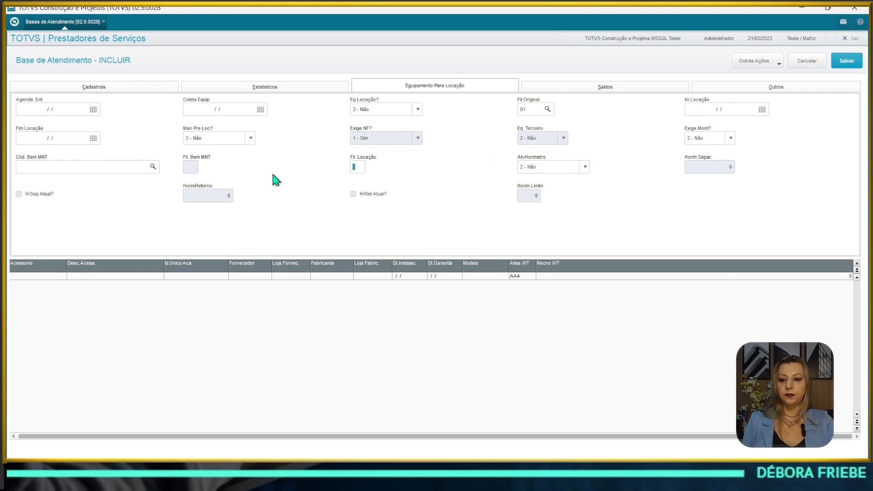
click(95, 169)
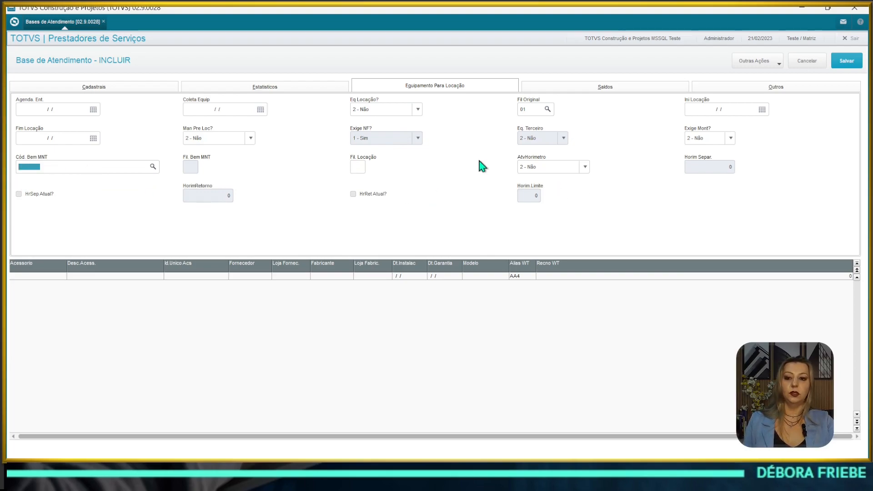
click(632, 87)
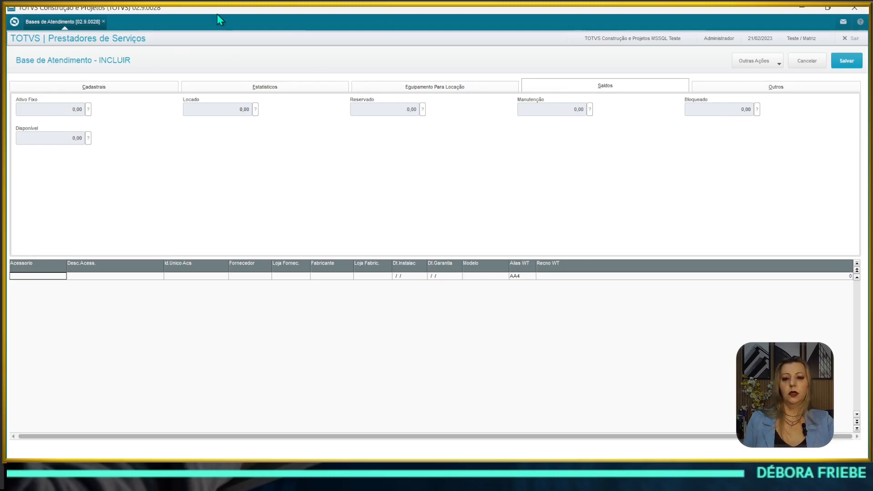
Step: Show the Outros tab with status 02 EQUIPAMENTO EM CLIENTE and 2 - Ativo
click(729, 89)
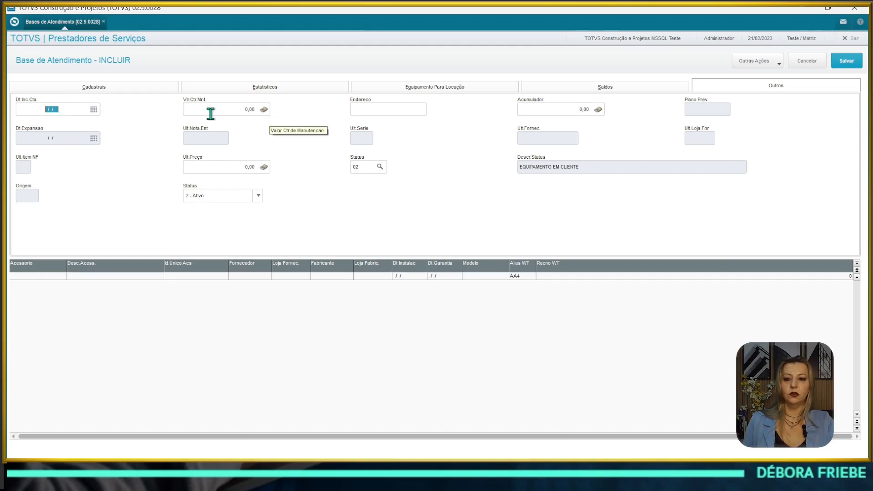
Step: Check Endereco, Acumulador and Ult.Preço, then return via Equipamento Para Locação to Cadastrais
click(396, 106)
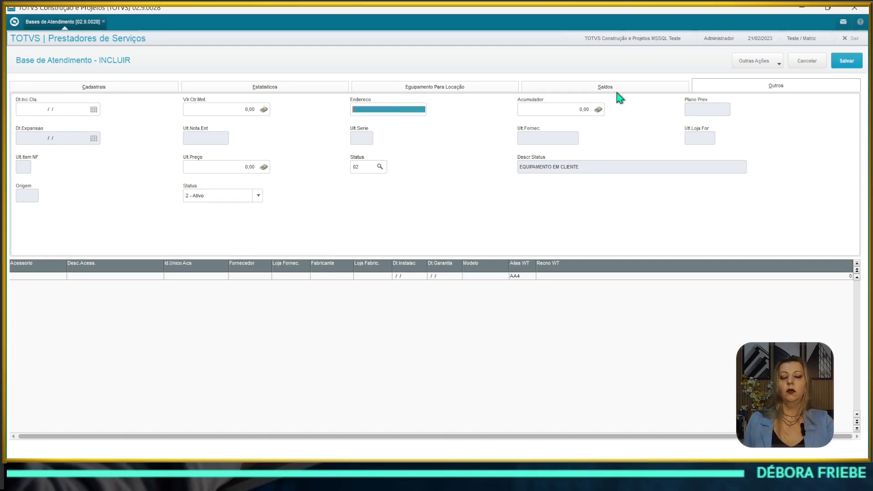
click(538, 113)
click(393, 106)
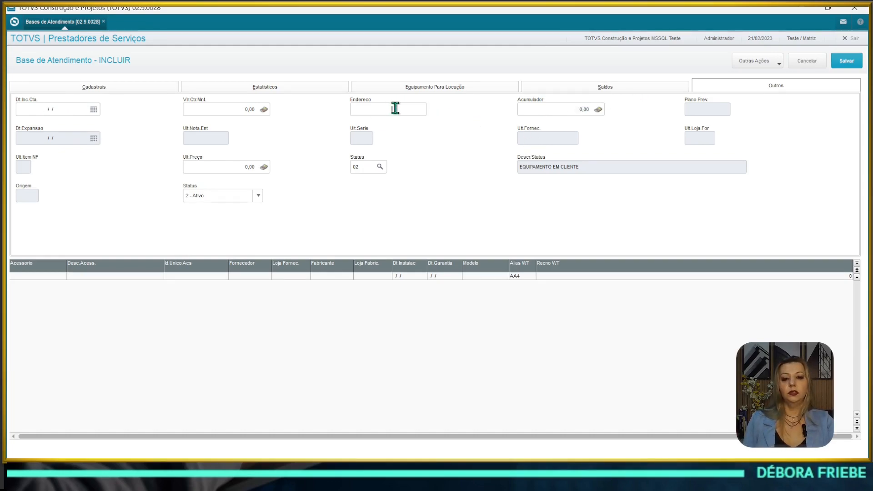
click(573, 107)
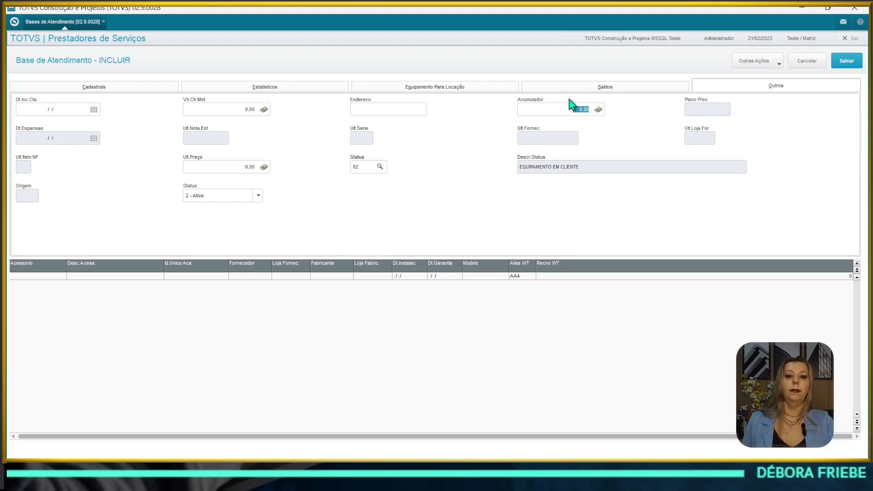
click(556, 108)
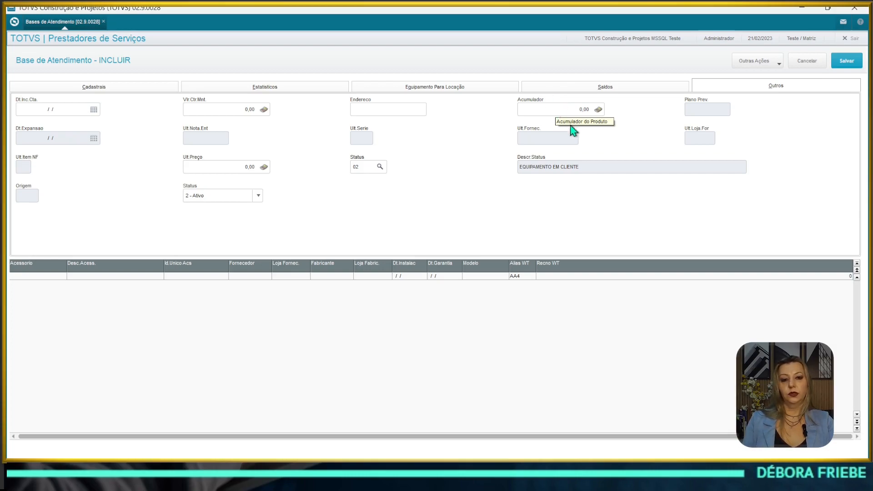
drag(566, 111, 620, 112)
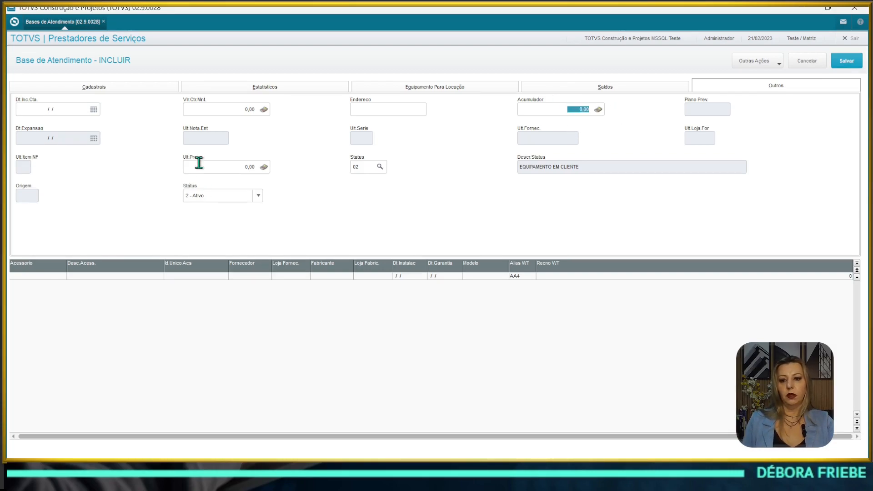
click(229, 171)
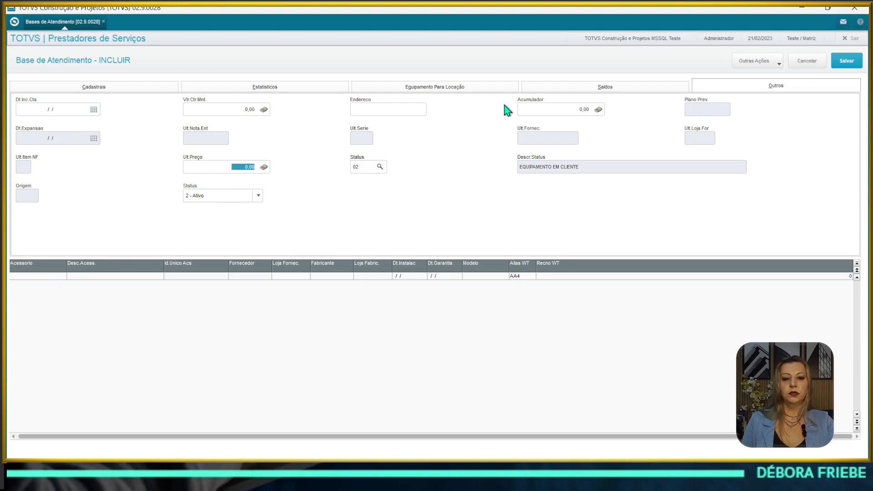
click(395, 86)
click(140, 86)
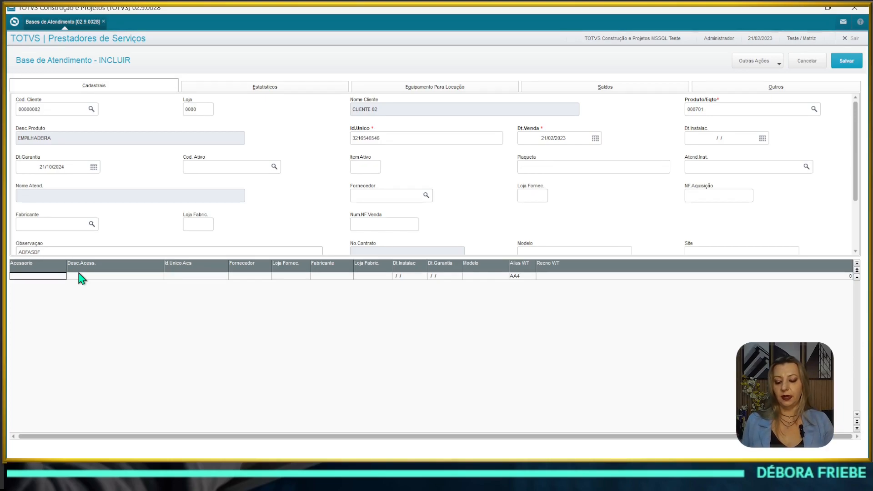
Step: Add accessory 000021 PRODUTO IMPOTADO 01 COM LI with unique ID 212313213 to the grid
key(Return)
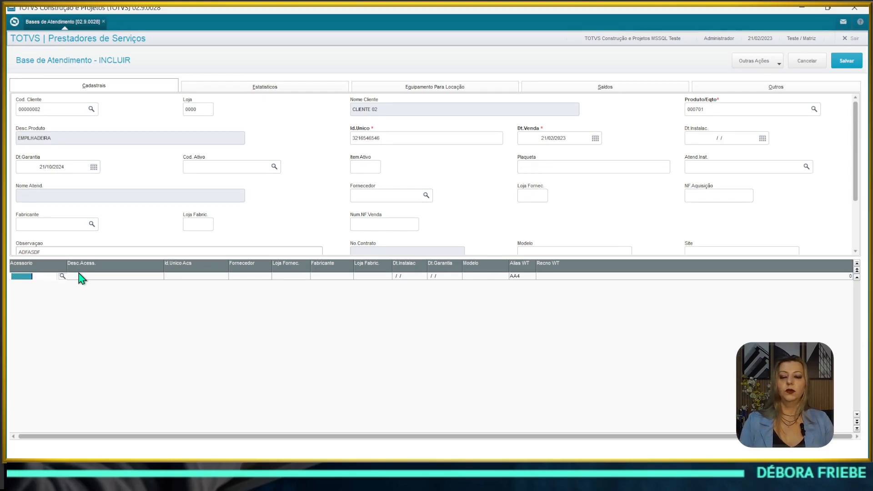
key(F3)
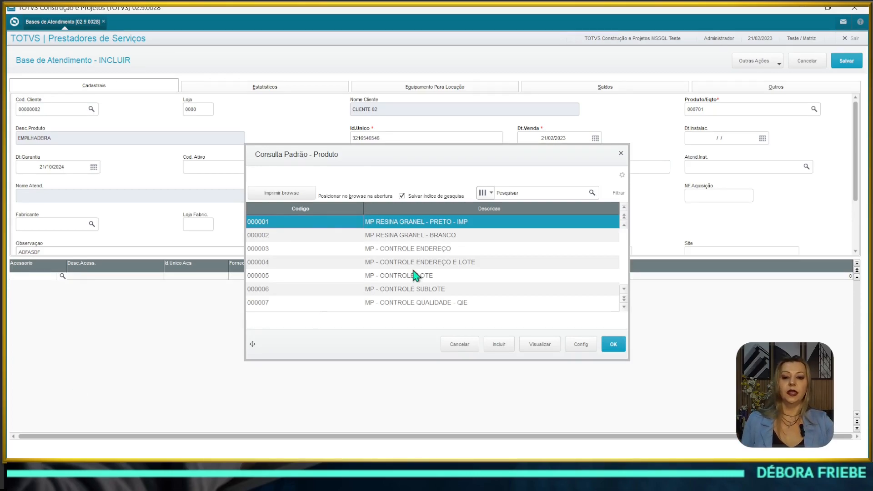
click(426, 286)
key(Down)
key(Down)
key(Down)
key(Down)
key(Down)
key(Down)
key(Down)
key(Down)
key(Down)
key(Down)
key(Down)
key(Down)
key(Down)
key(Down)
key(Down)
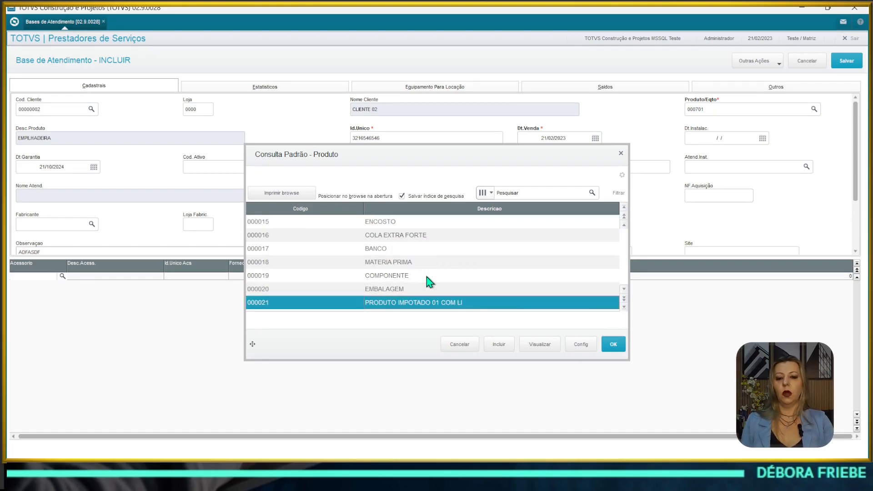
key(Return)
key(Return)
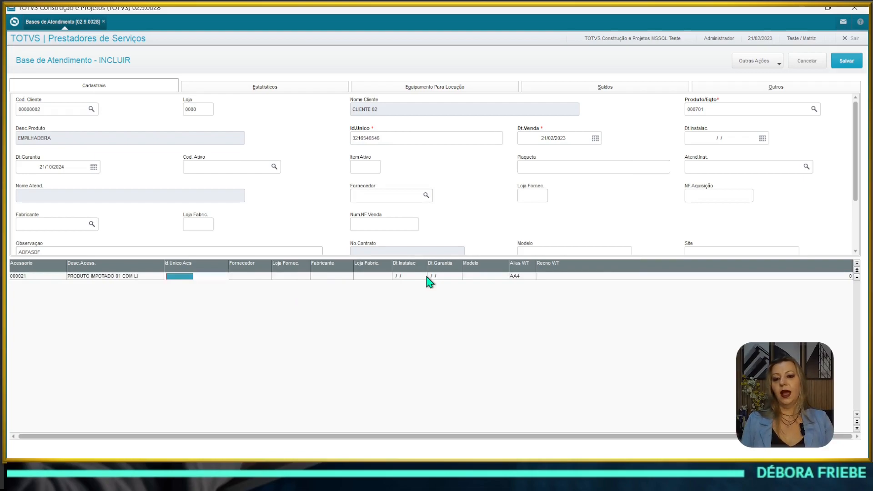
text(212313213)
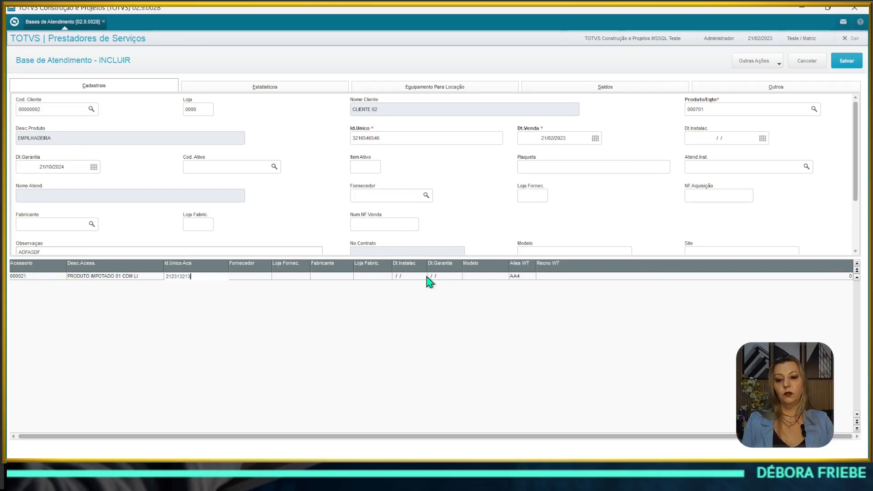
key(Return)
key(Left)
key(Left)
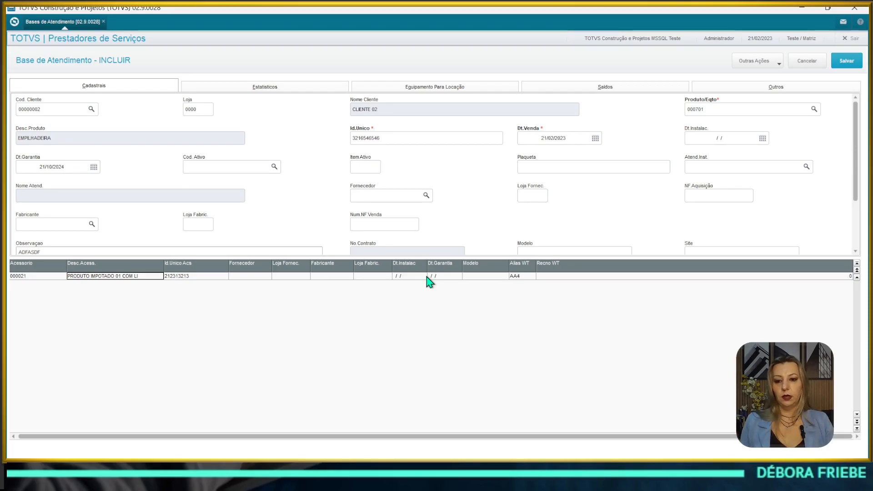
key(Tab)
key(Tab)
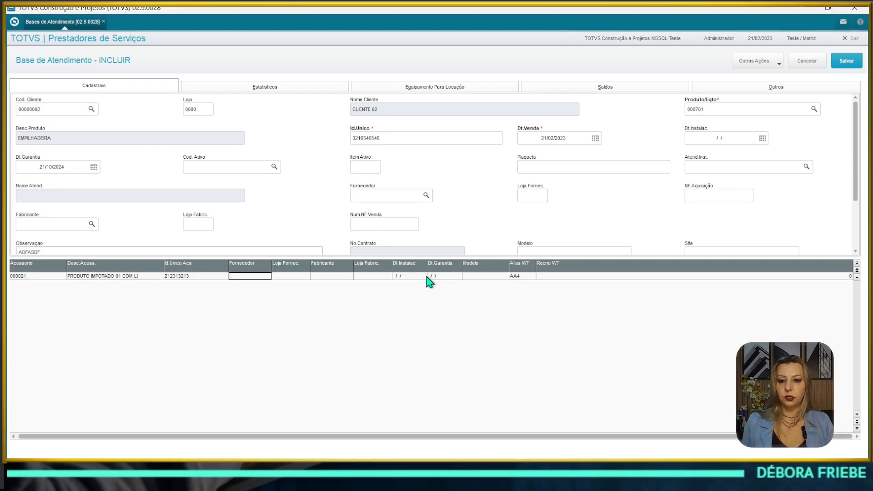
Step: Set the accessory's supplier to 03543539, store 0001
key(Return)
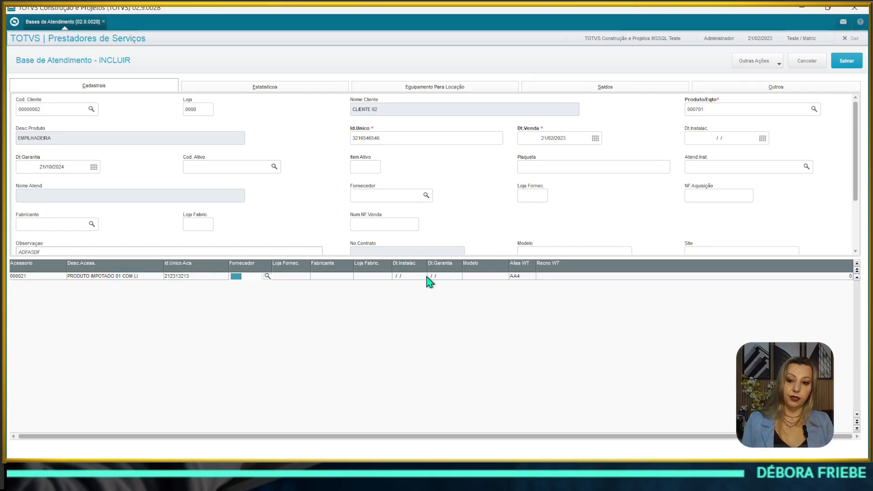
key(F3)
key(Down)
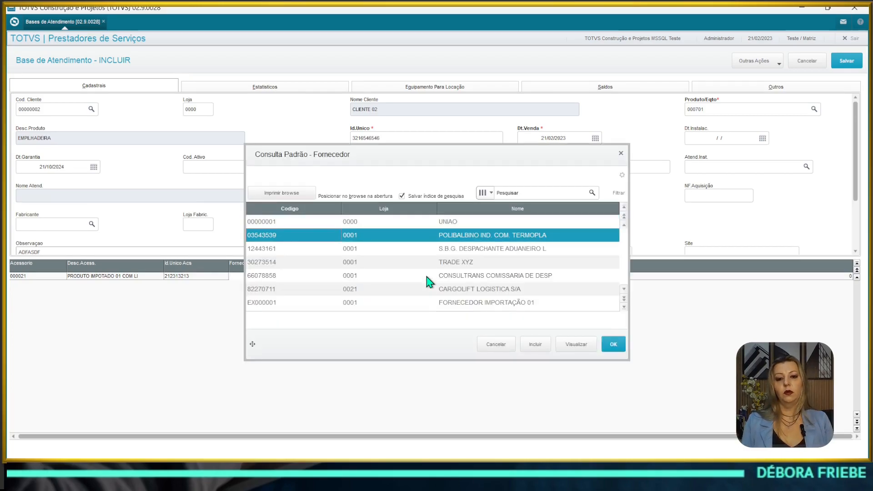
key(Return)
Step: Enter model FASDF, discard the empty extra row, and save the service base record
key(Tab)
key(Tab)
key(Tab)
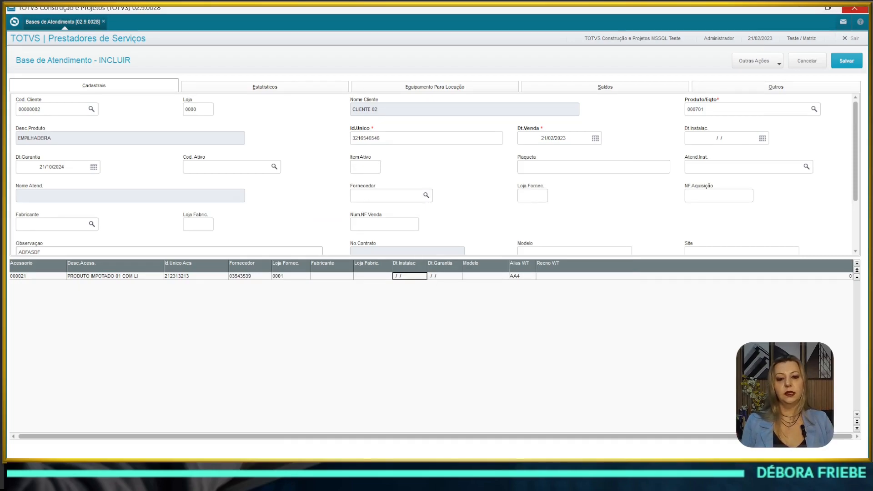
key(Tab)
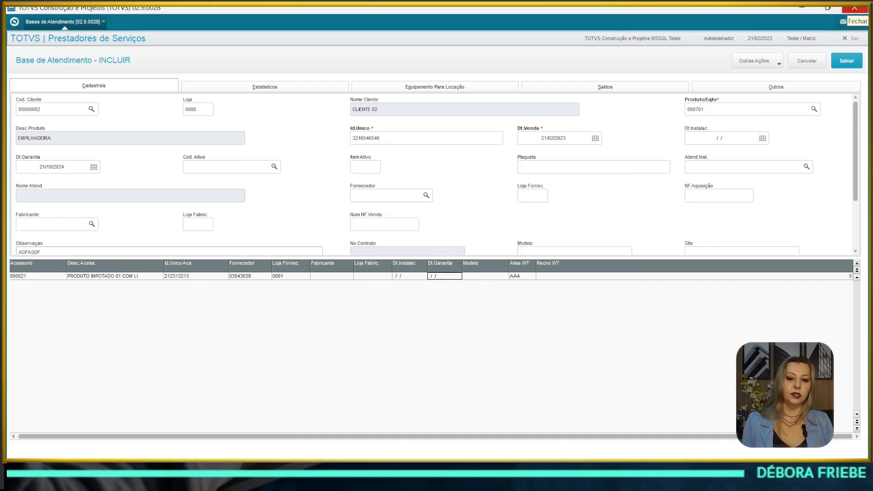
key(Tab)
text(FASDF)
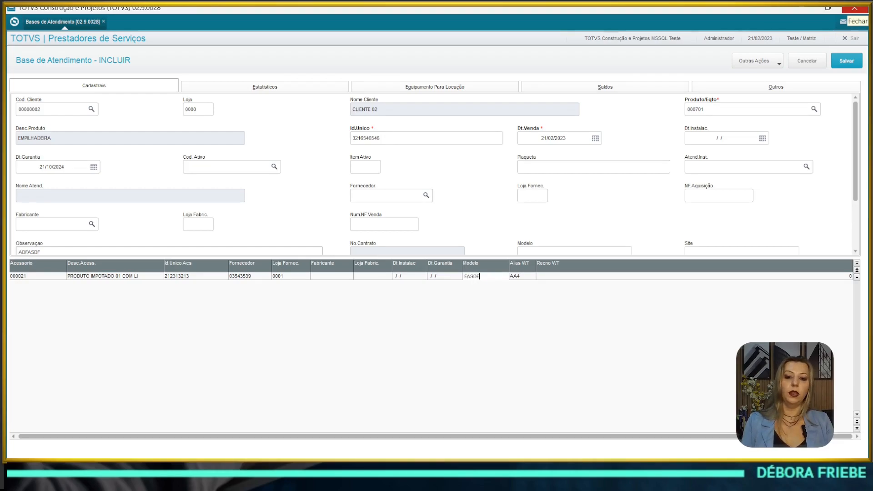
key(Tab)
key(Tab)
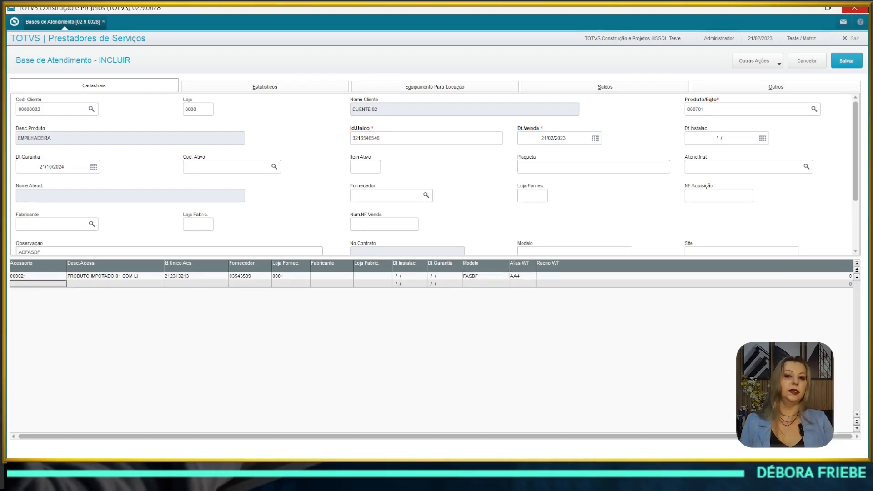
key(Up)
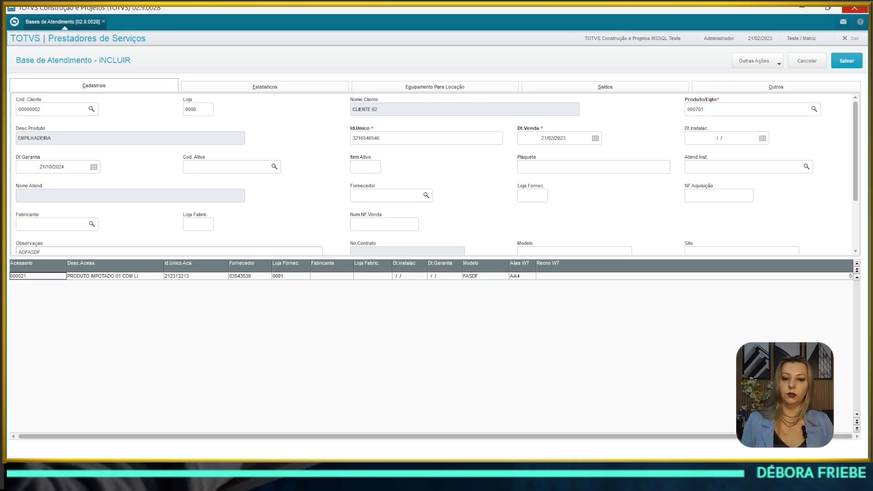
click(846, 62)
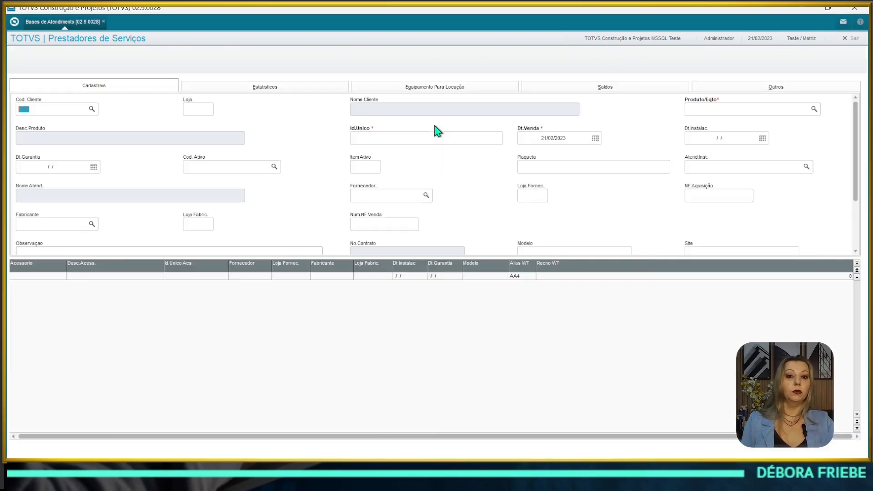
Step: Close the blank form and switch the environment from 28 to 5 (Faturamento)
click(818, 63)
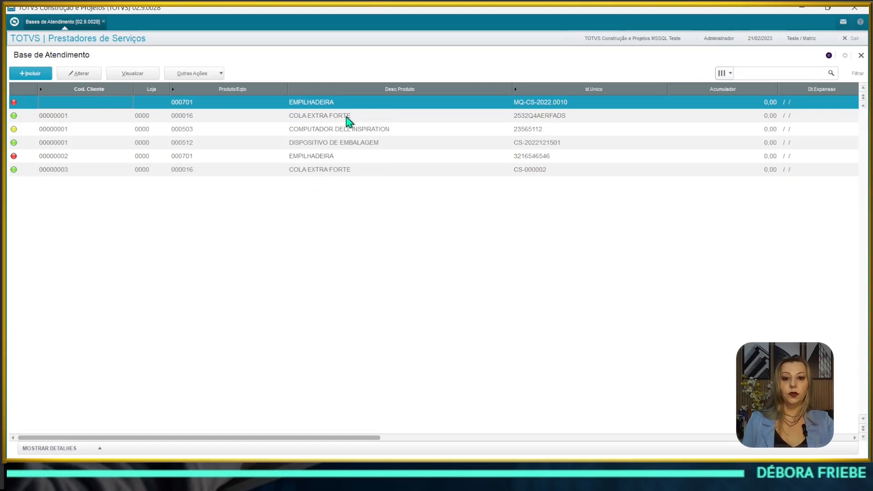
click(15, 22)
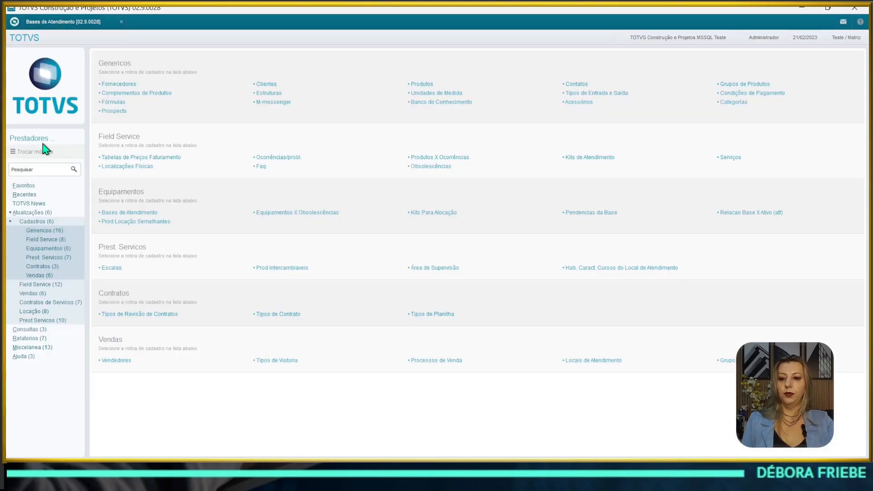
click(46, 151)
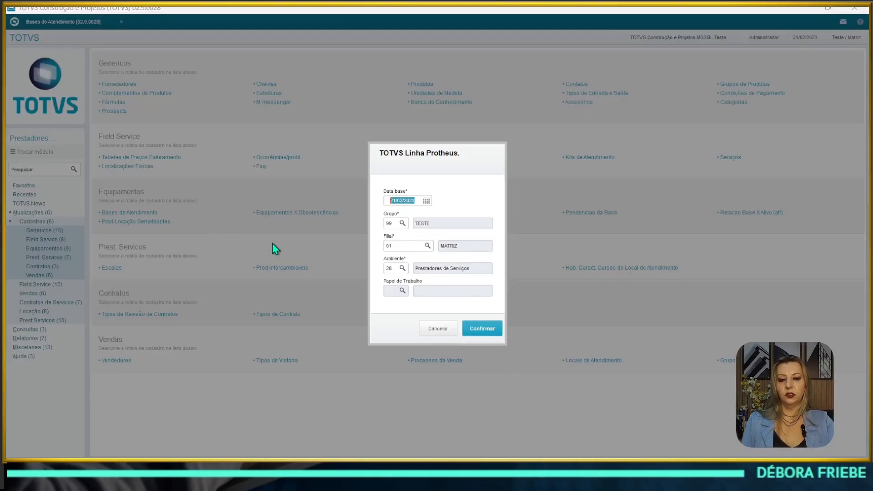
double_click(391, 268)
text(5)
key(Tab)
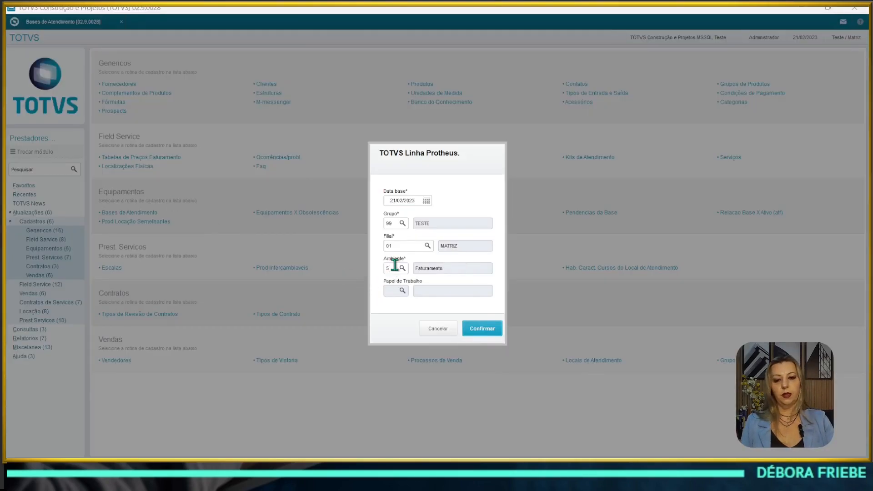
key(Return)
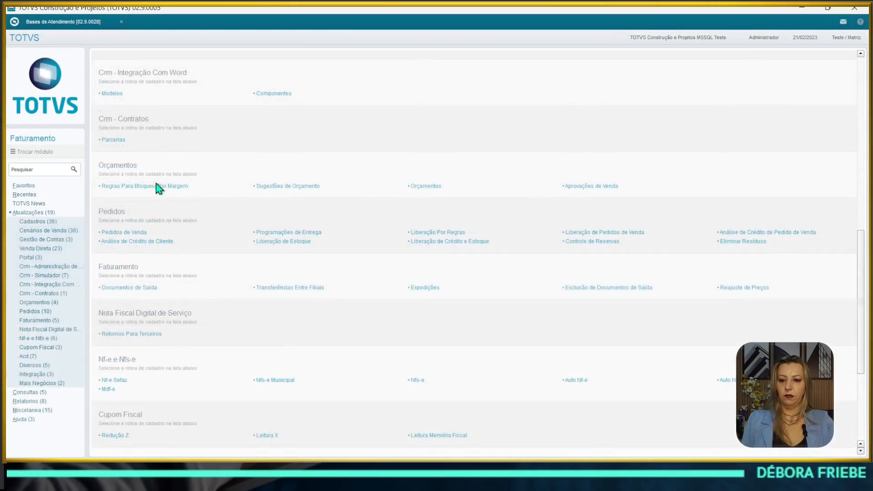
scroll(172, 202, down, 3)
scroll(171, 205, up, 3)
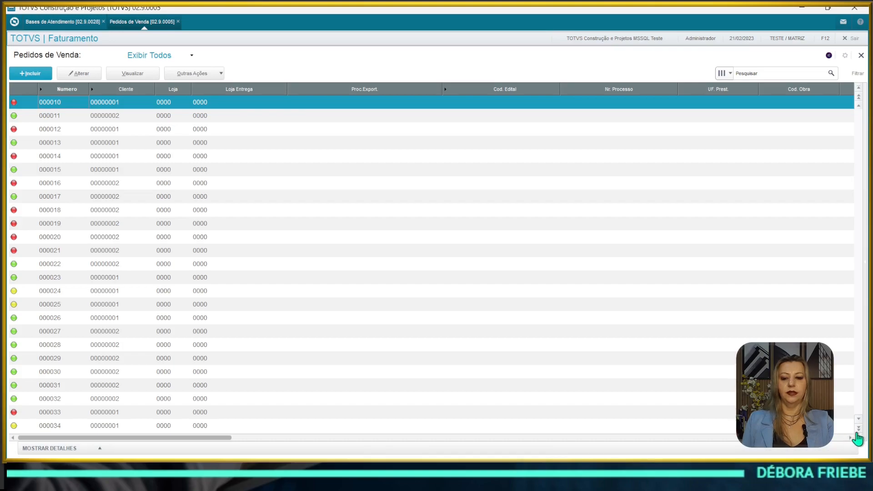
Step: View the last sales order, 000034, and display the details of its outgoing type 502
click(857, 437)
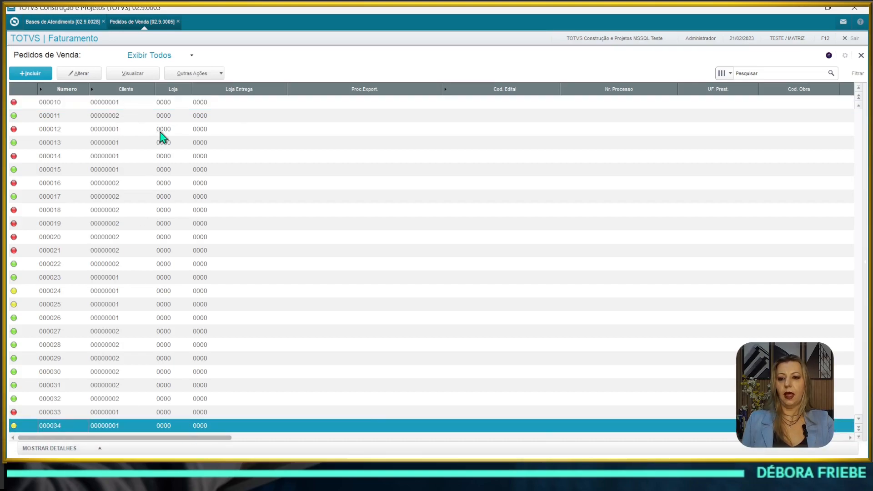
click(142, 73)
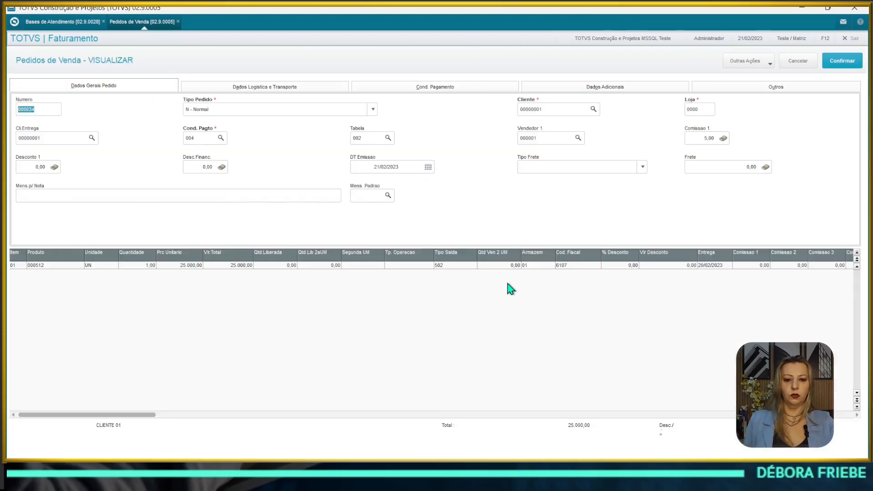
click(439, 266)
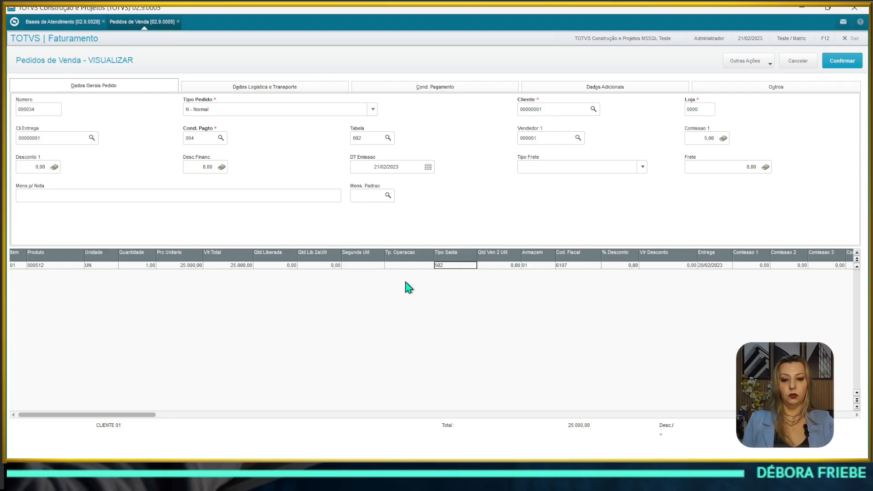
double_click(437, 265)
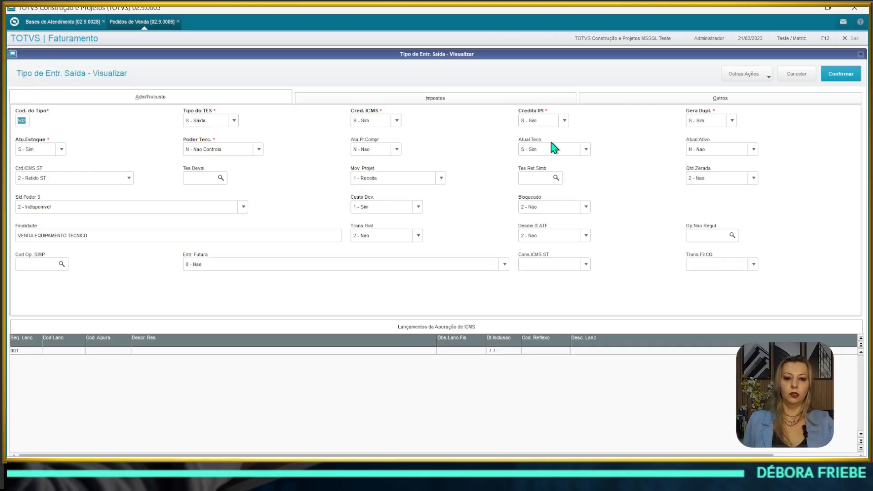
Step: Check type 502's technical service setting, then close the TES view and its lookup
click(535, 151)
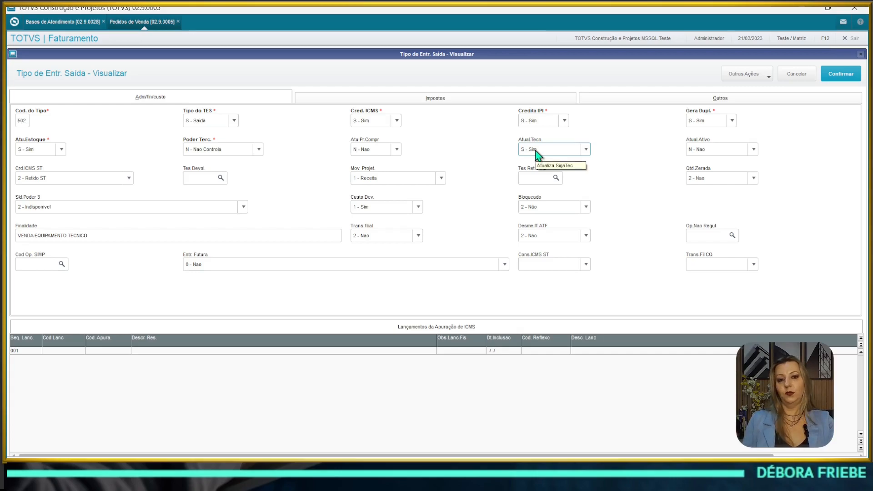
click(795, 74)
click(503, 345)
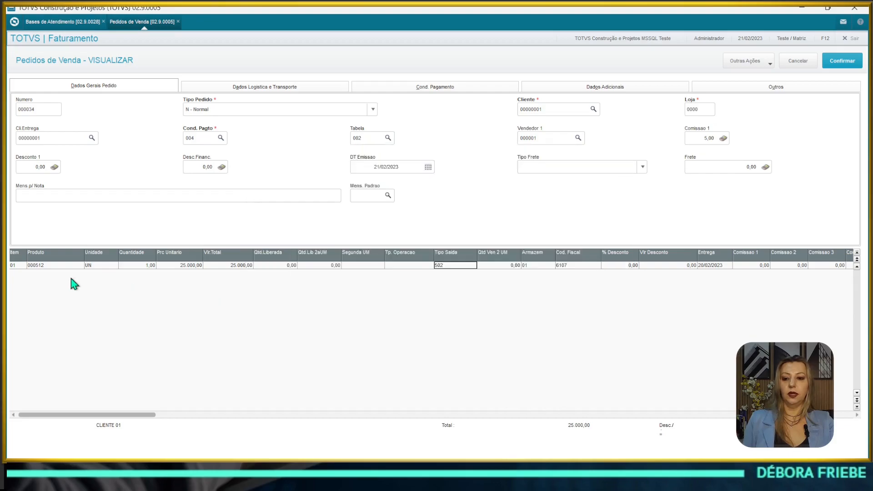
key(Right)
key(Right)
key(Right)
key(Right)
key(Right)
key(Right)
key(Right)
key(Right)
key(Right)
key(Right)
key(Right)
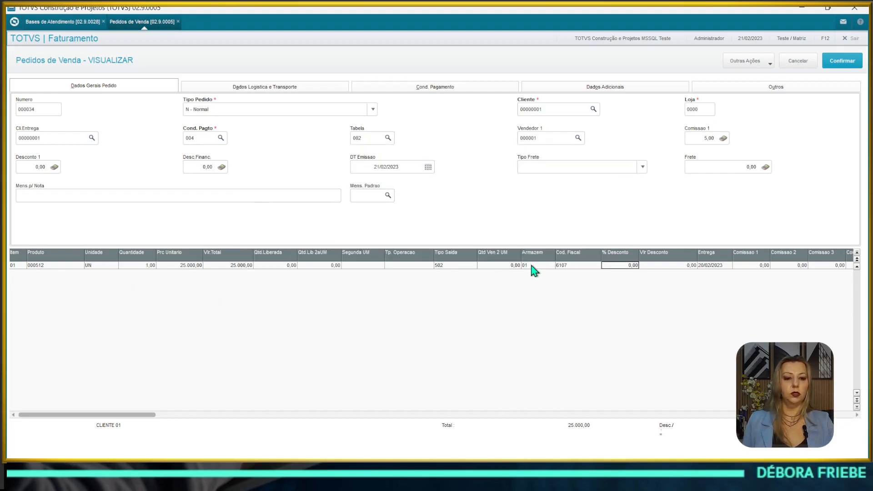
key(Right)
key(Right)
key(Right)
key(Right)
key(Right)
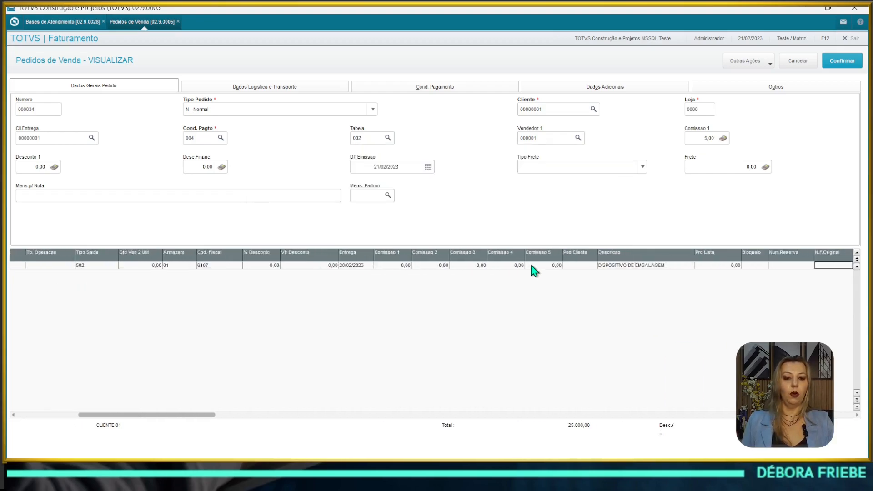
key(Right)
key(Right)
key(Right)
key(Right)
key(Right)
key(Right)
key(Right)
key(Right)
key(Right)
key(Right)
key(Right)
key(Right)
key(Right)
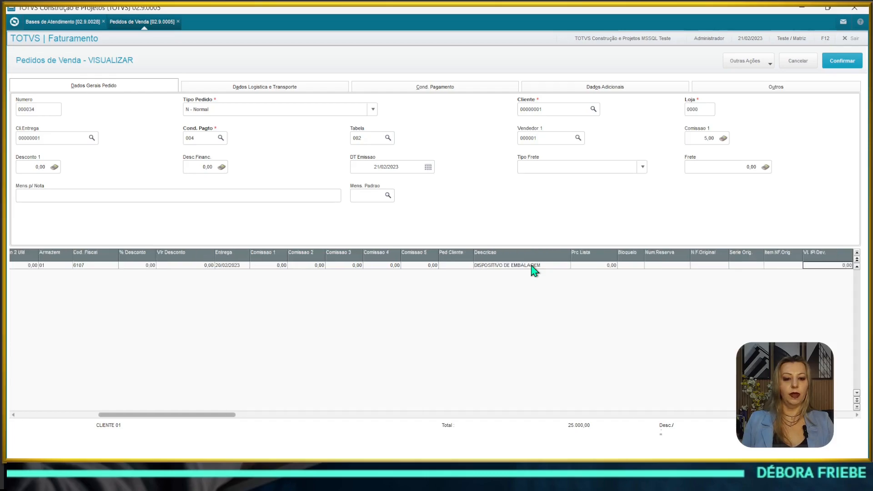
key(Right)
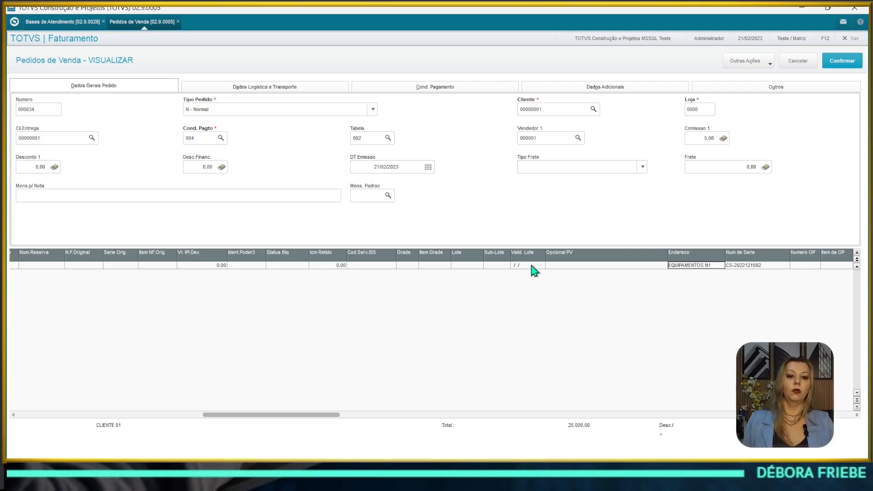
key(Right)
key(Left)
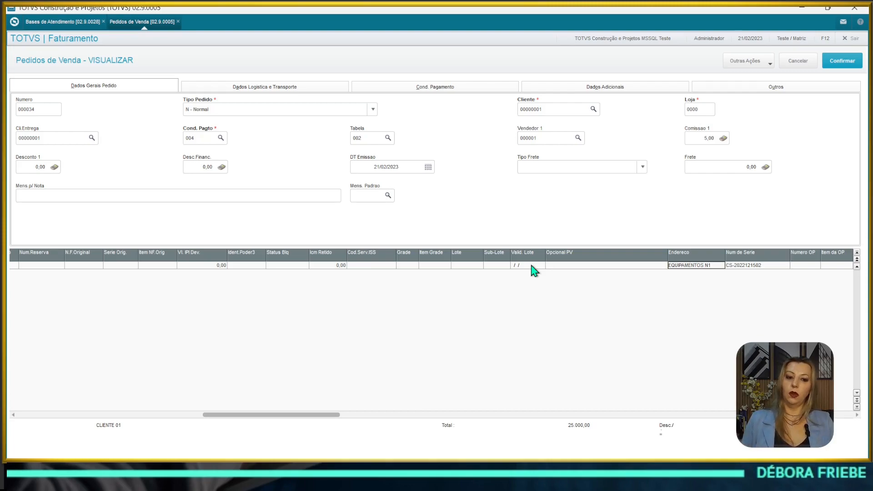
key(Right)
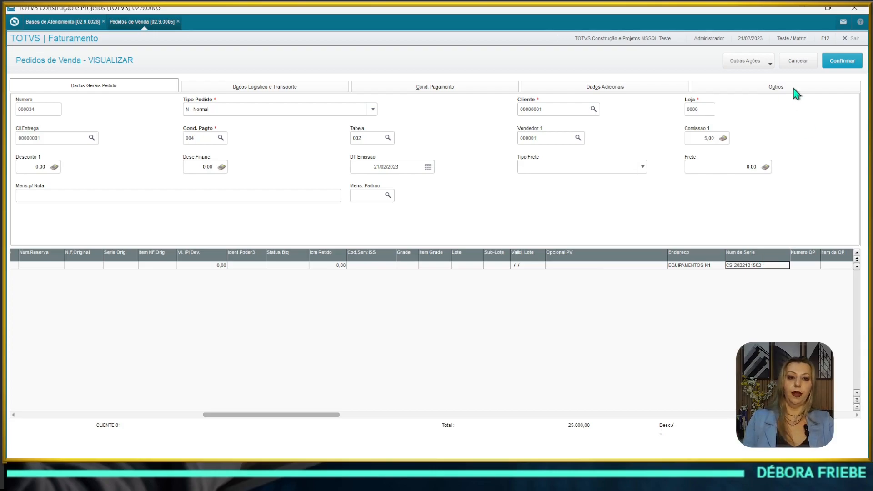
click(798, 60)
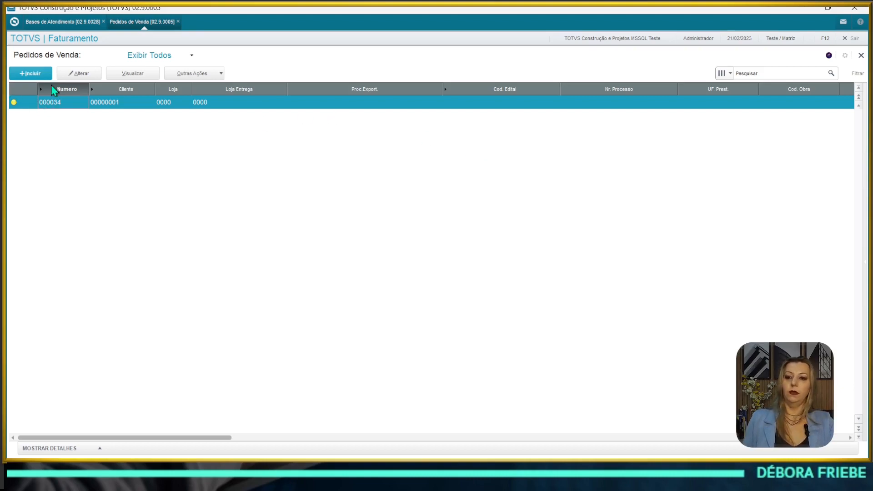
Step: Generate the outgoing invoice for order 000034 with Prep.Doc.saida, accepting the series and parameters
click(214, 75)
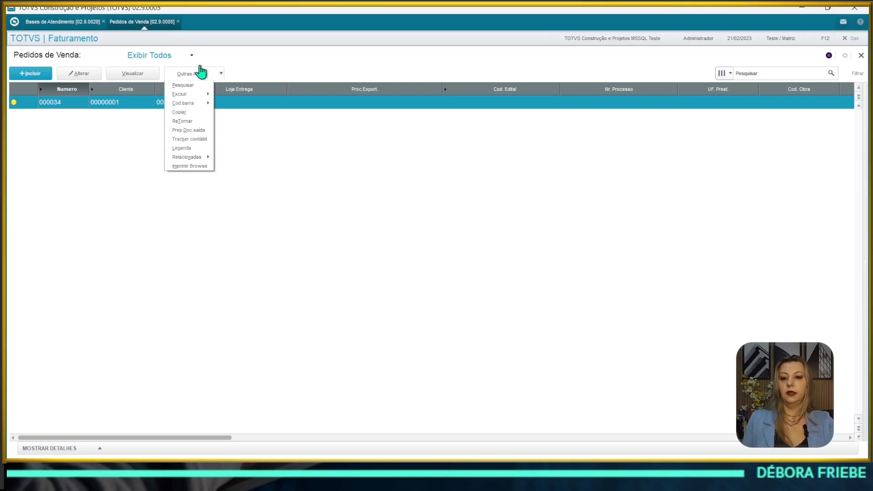
click(195, 133)
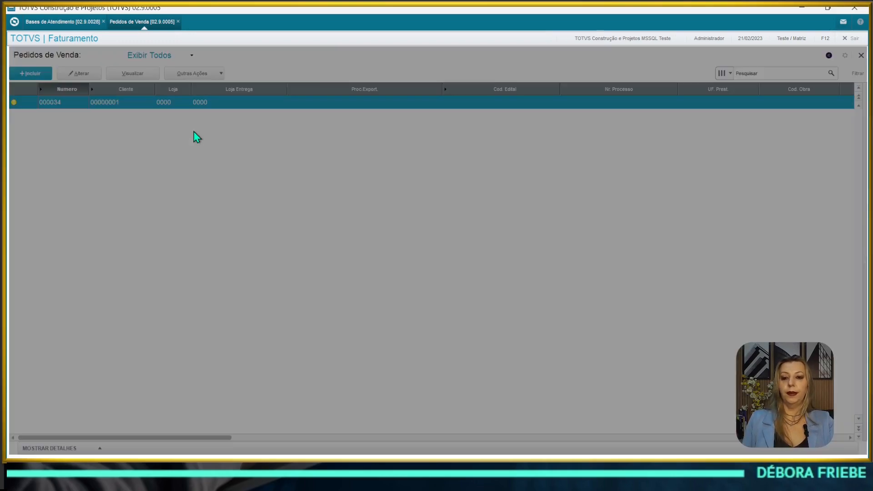
click(547, 351)
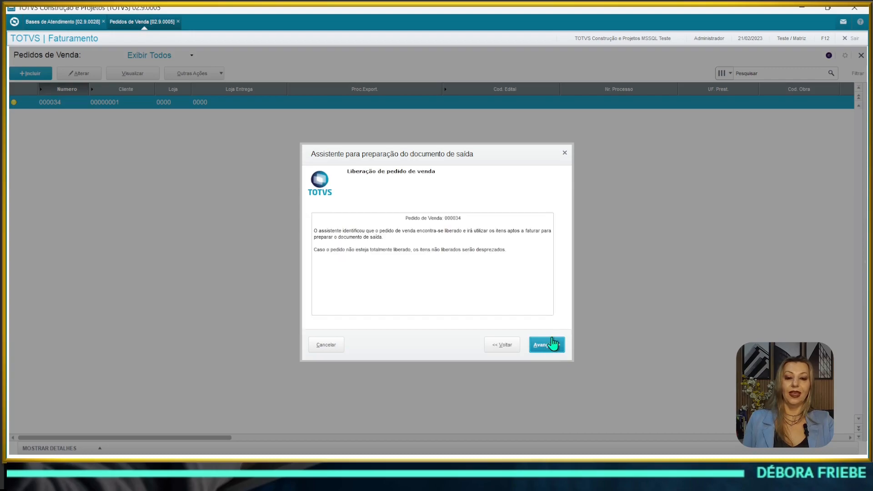
click(551, 346)
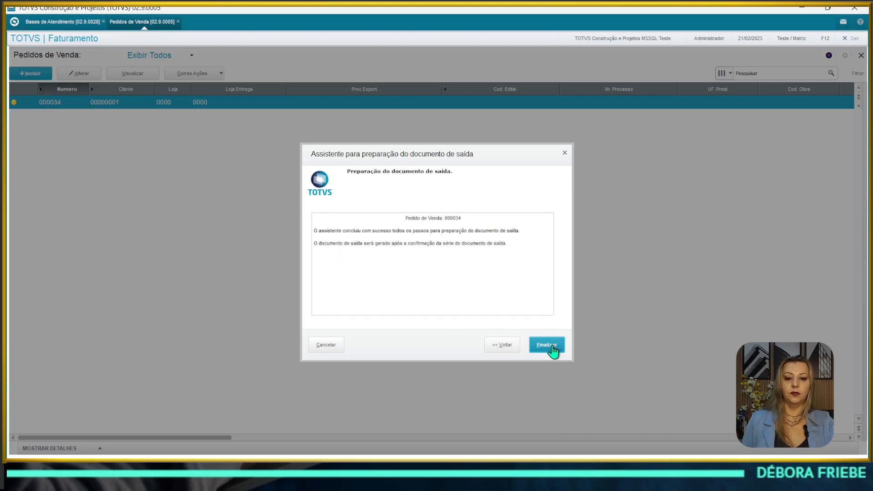
click(551, 346)
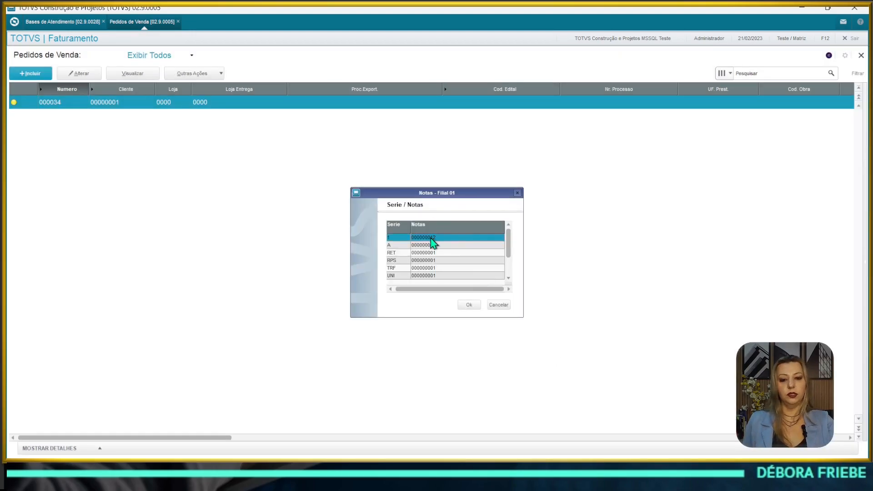
click(469, 305)
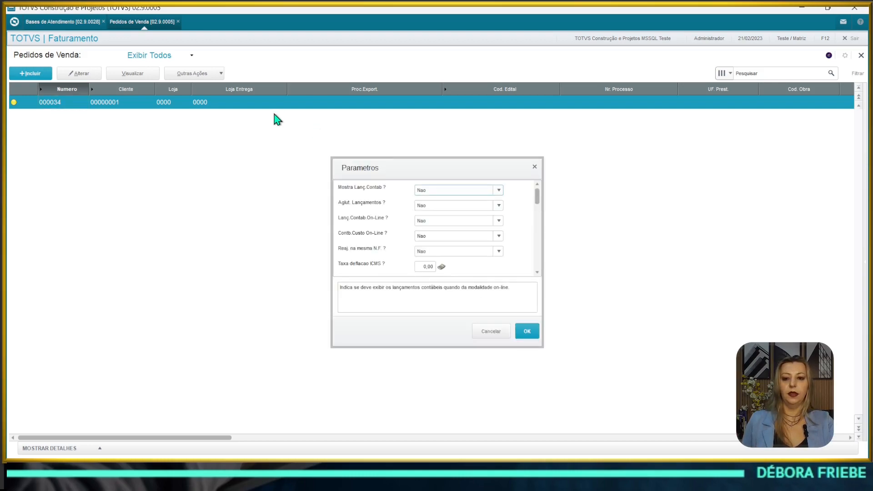
click(528, 332)
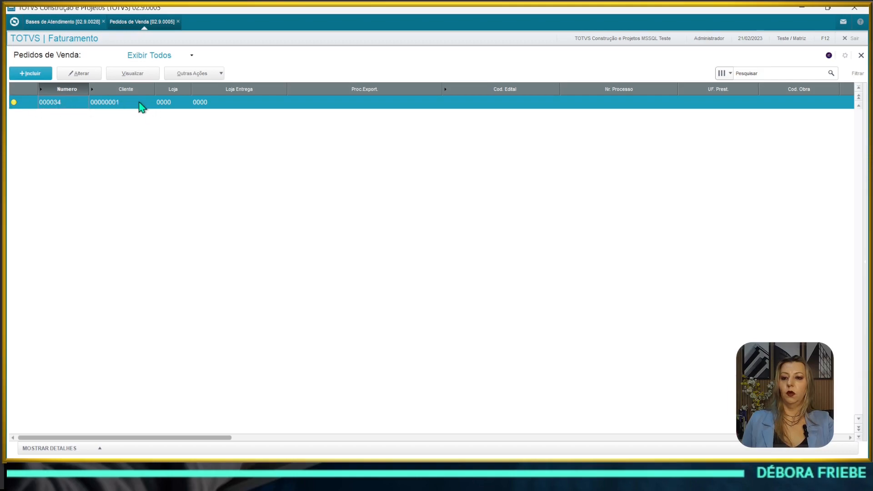
Step: Review order 000034's product 000512, then return to the Base de Atendimento list
click(128, 77)
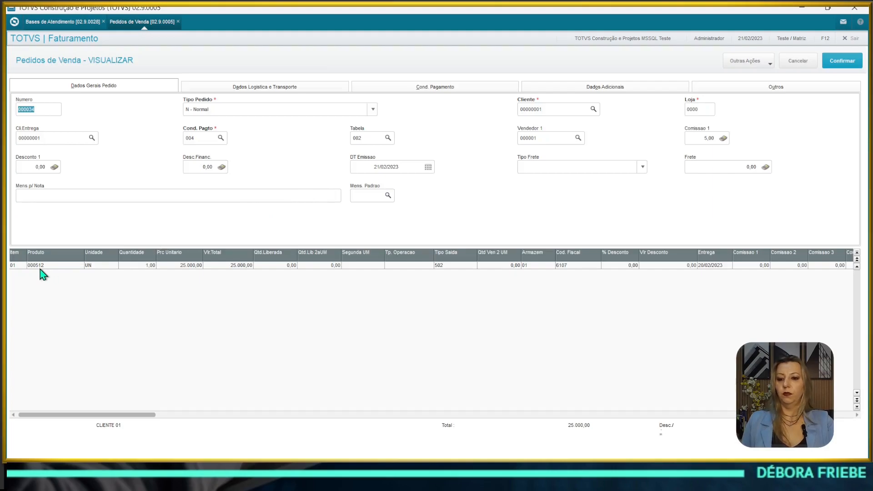
click(40, 267)
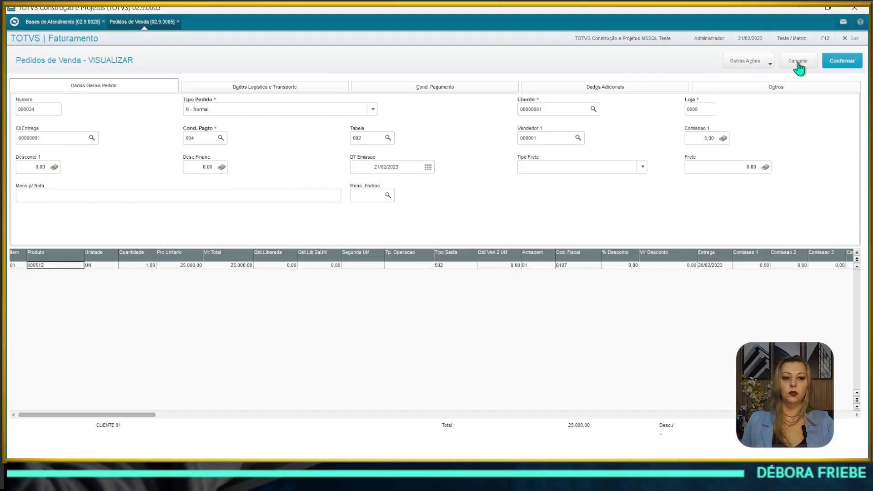
click(799, 69)
click(63, 21)
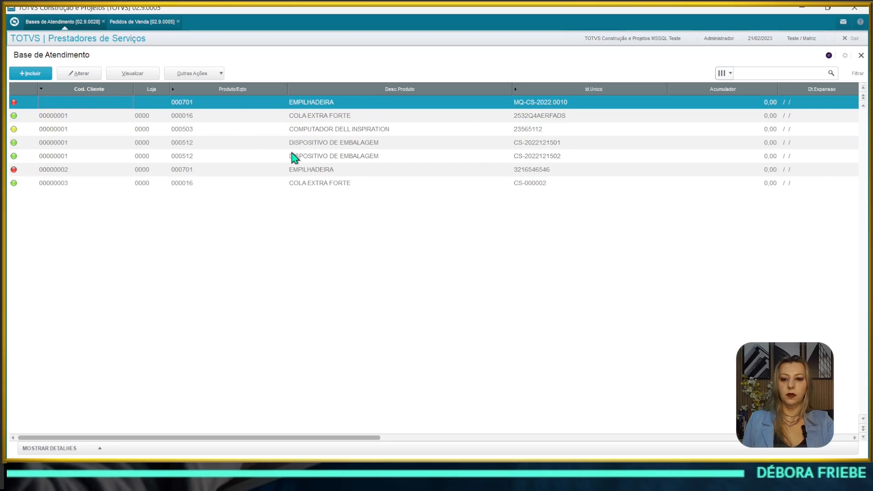
click(264, 144)
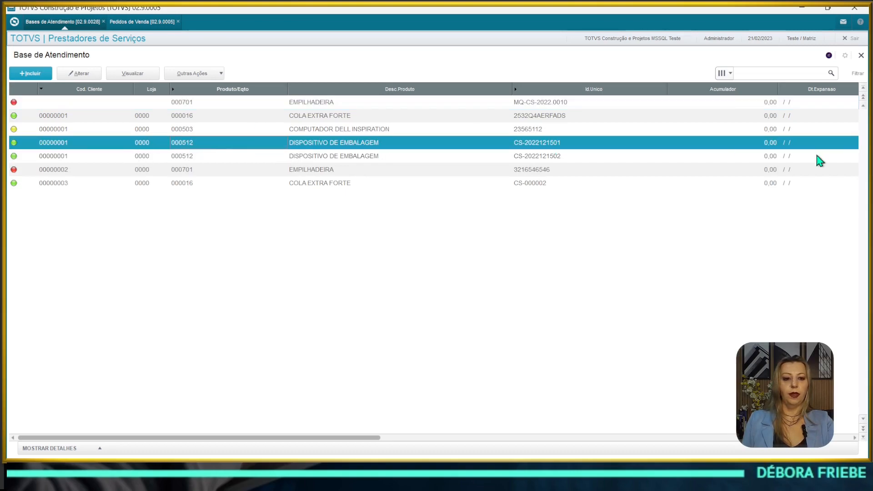
click(334, 159)
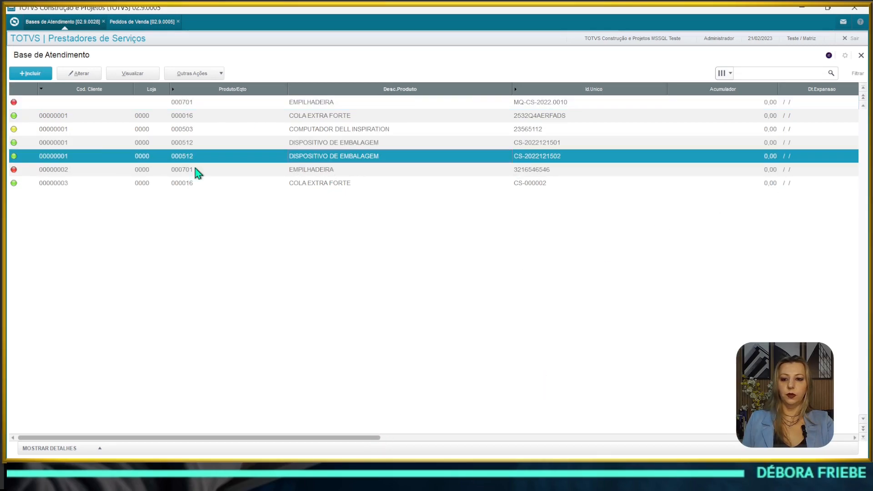
click(92, 149)
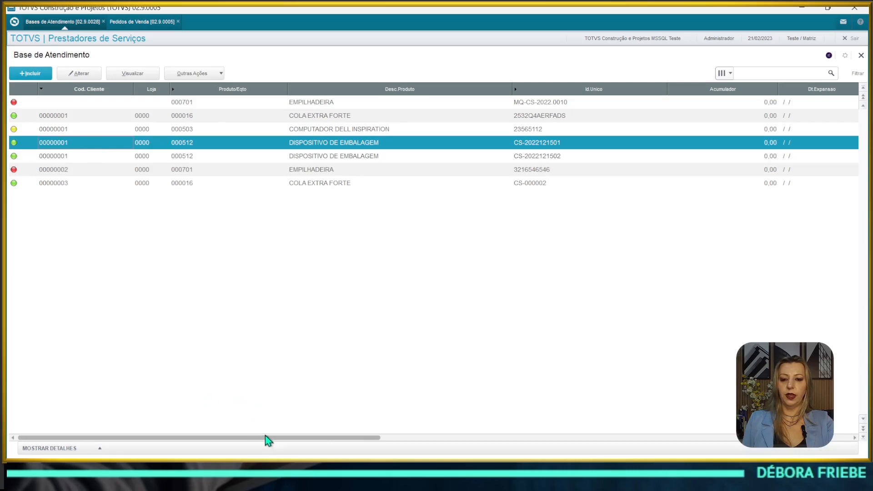
drag(267, 437, 13, 436)
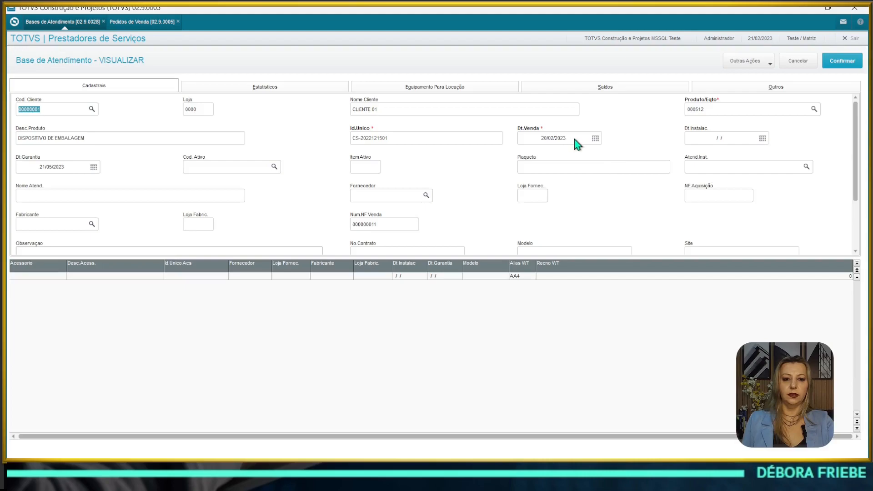
click(797, 66)
click(172, 117)
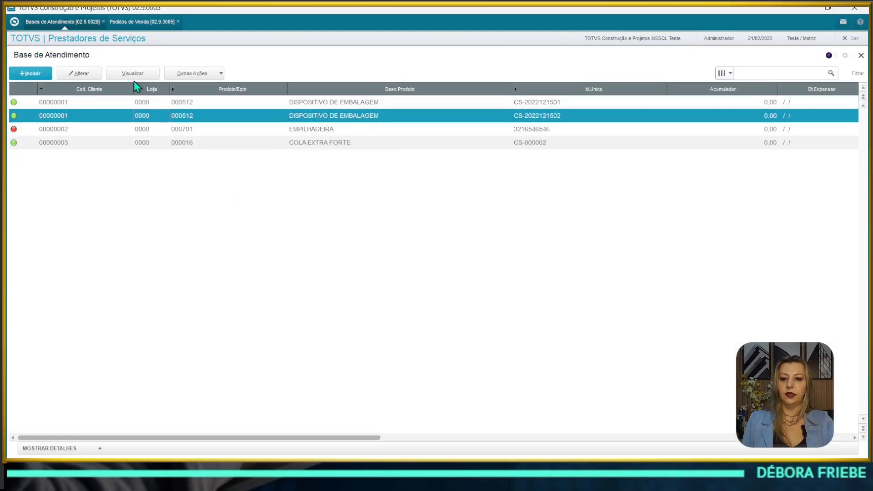
click(133, 75)
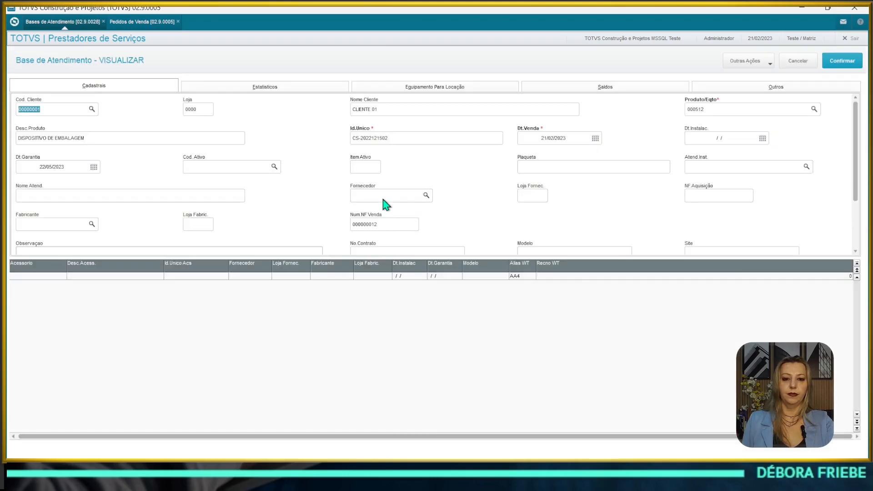
click(564, 141)
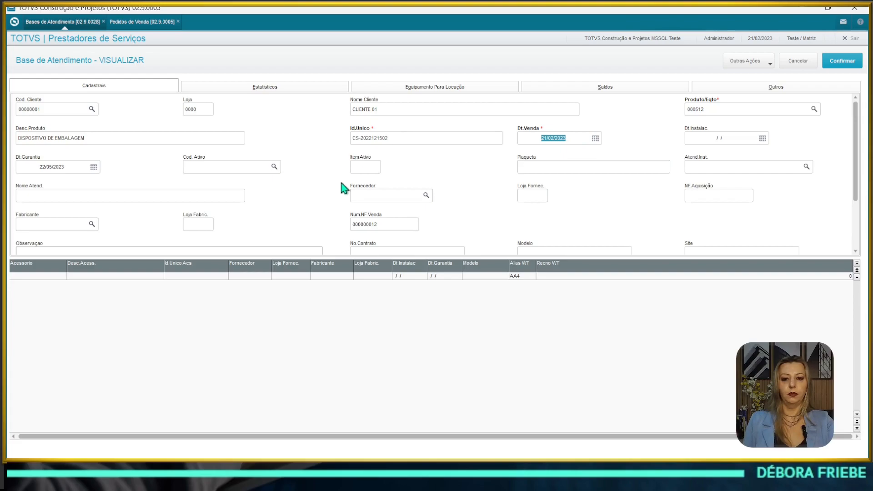
click(798, 61)
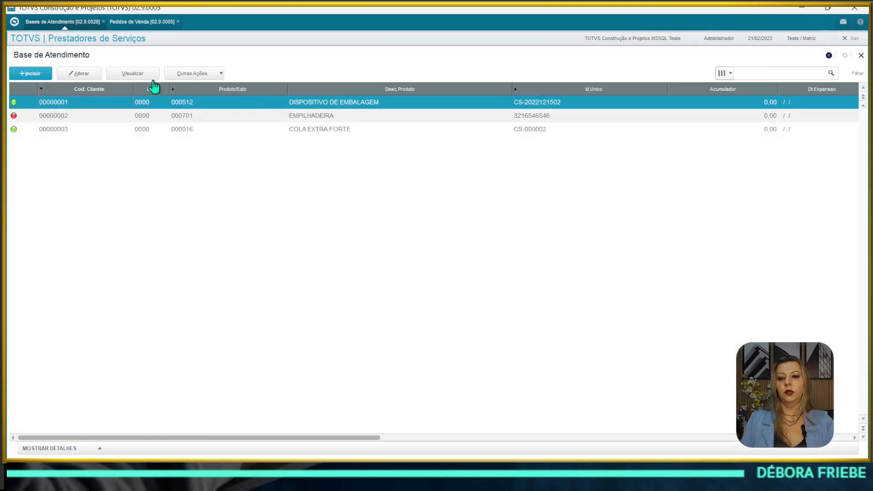
click(74, 76)
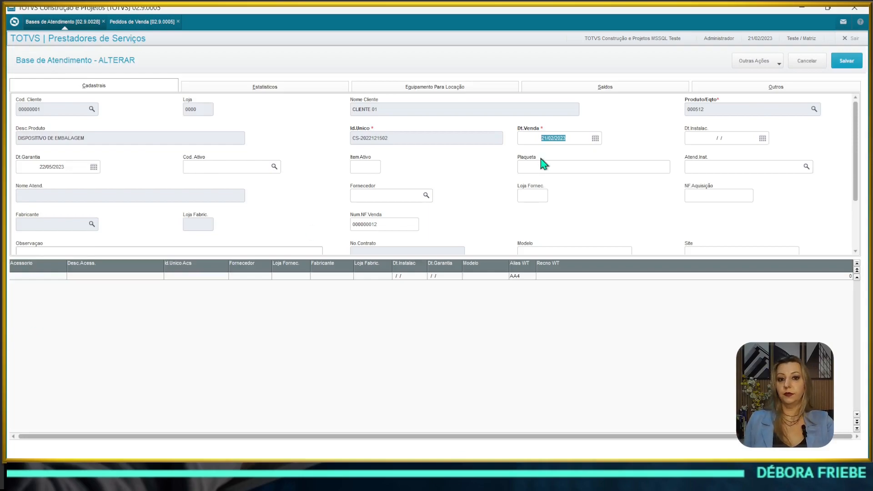
click(806, 62)
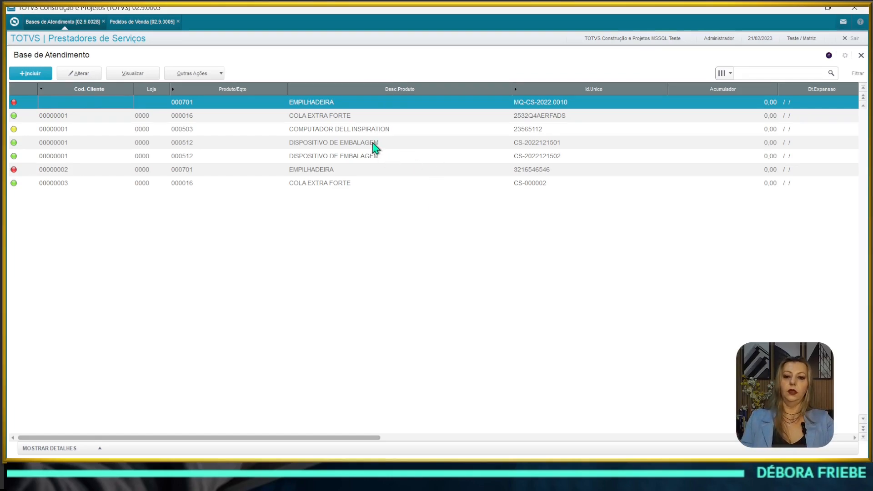
click(312, 173)
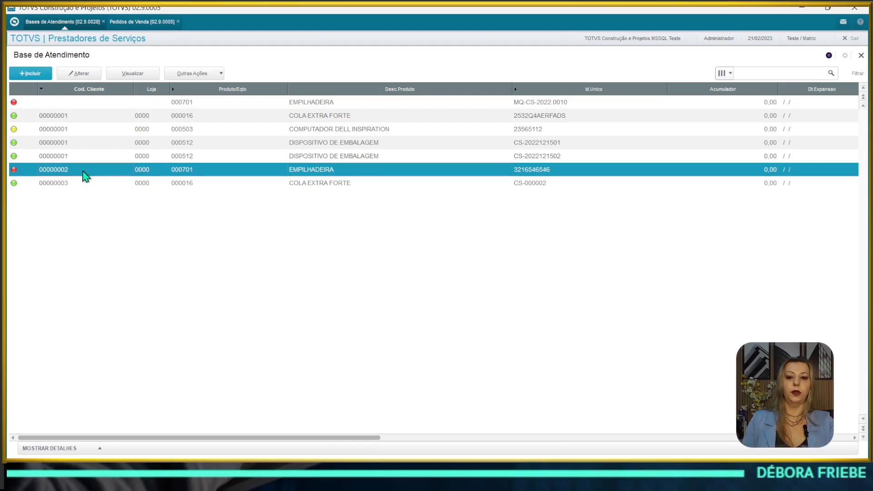
key(Up)
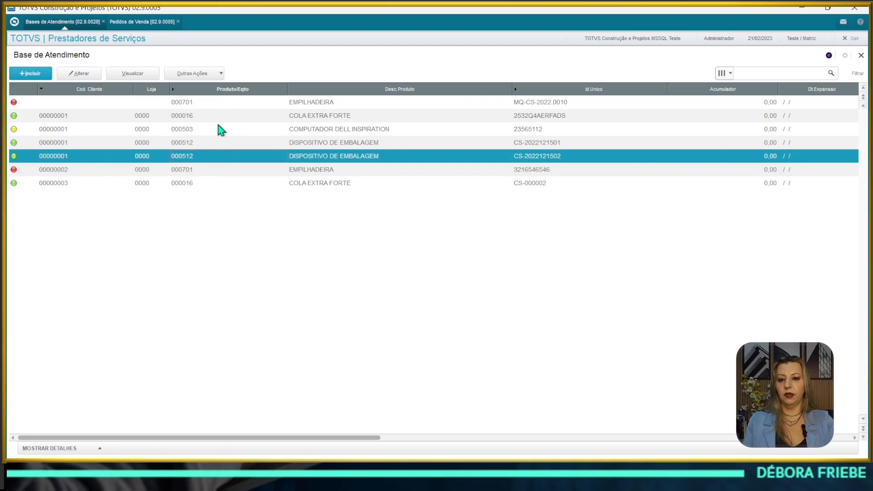
click(214, 74)
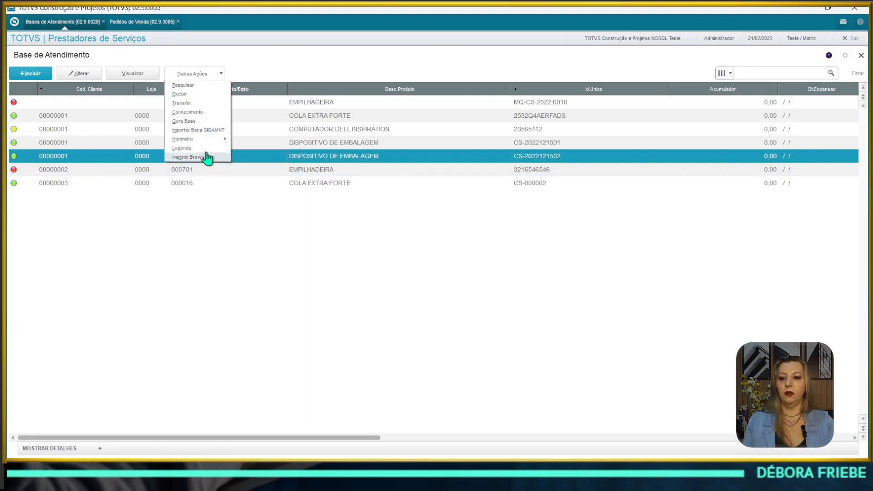
click(200, 121)
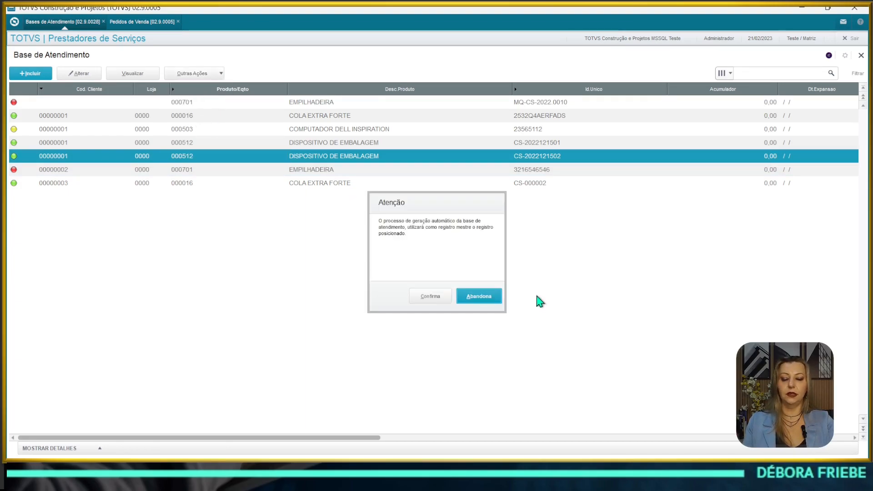
click(423, 296)
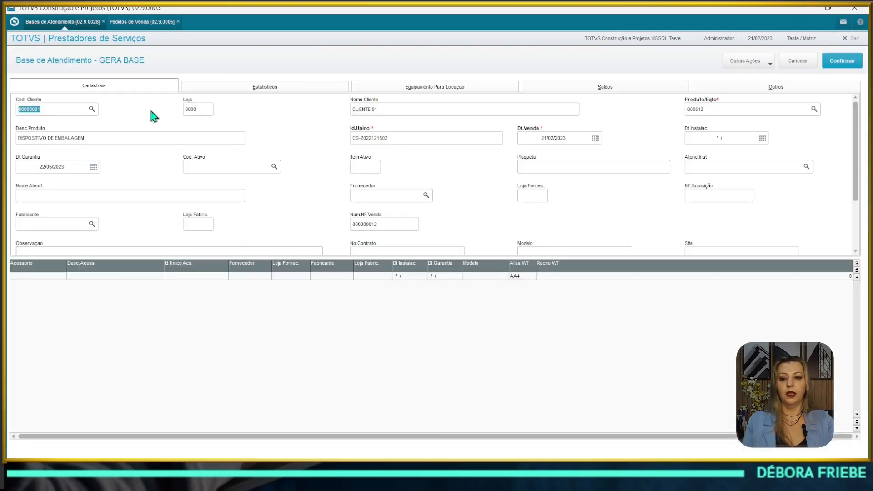
click(394, 109)
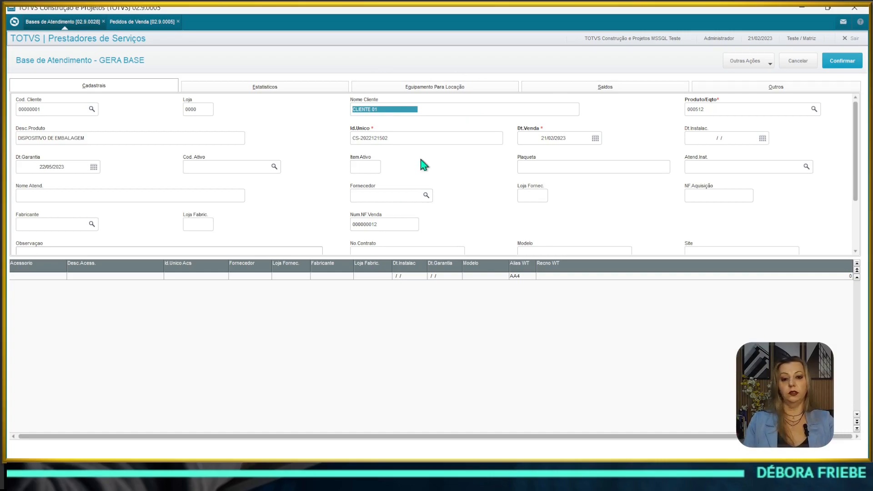
click(842, 60)
Step: Set the Gerar parameter to 2-Nao possui and run the automatic generation
click(468, 300)
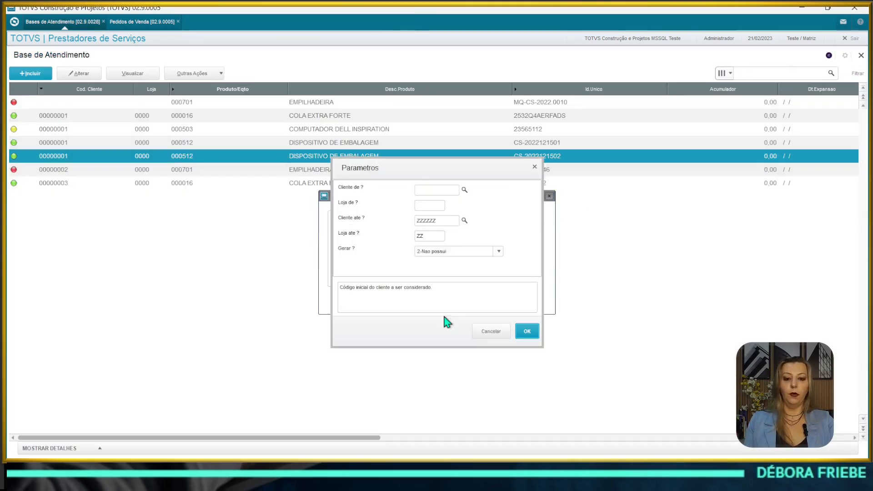
click(427, 205)
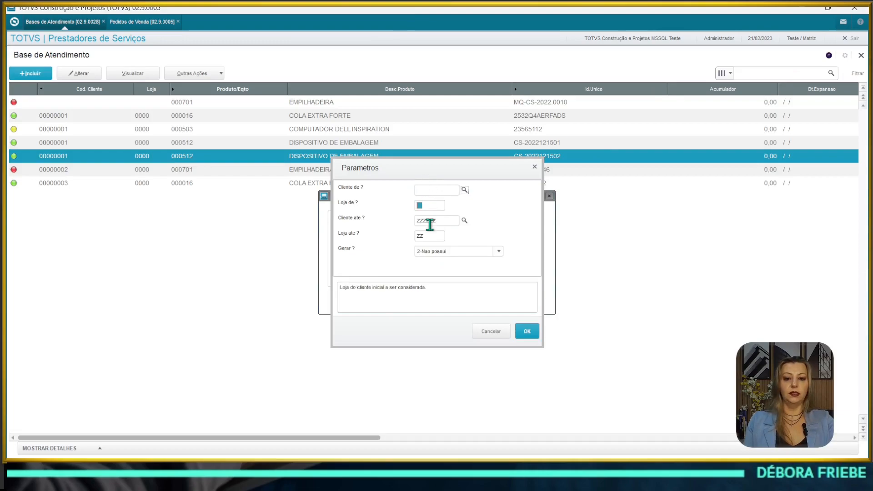
click(426, 221)
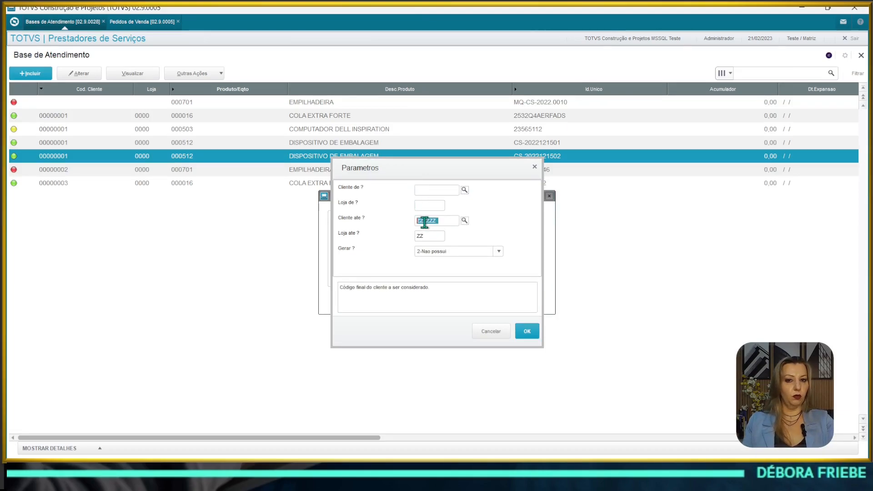
click(432, 204)
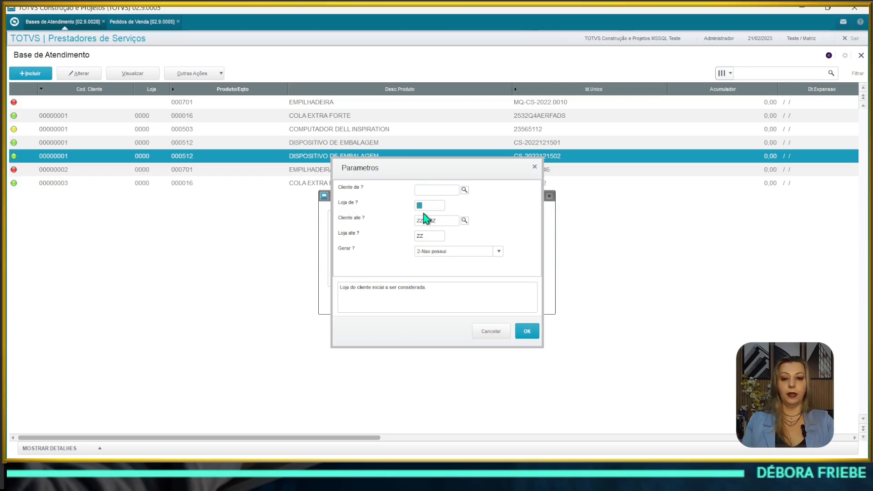
click(441, 252)
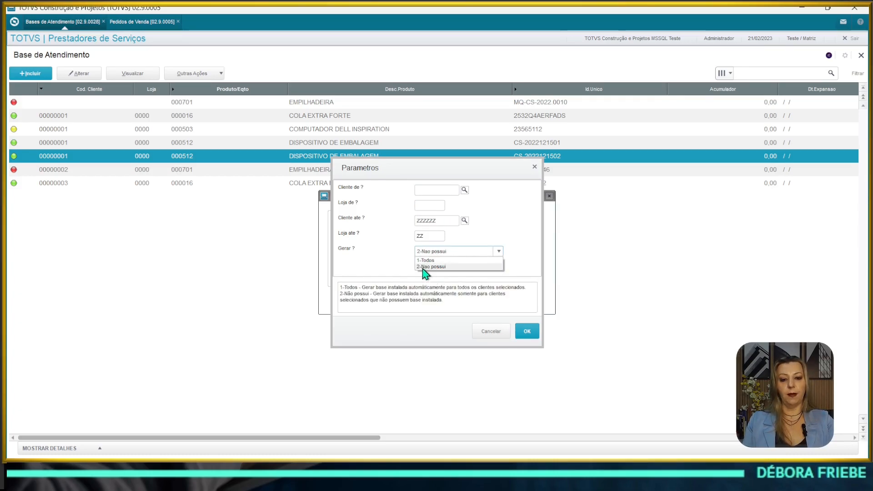
click(433, 260)
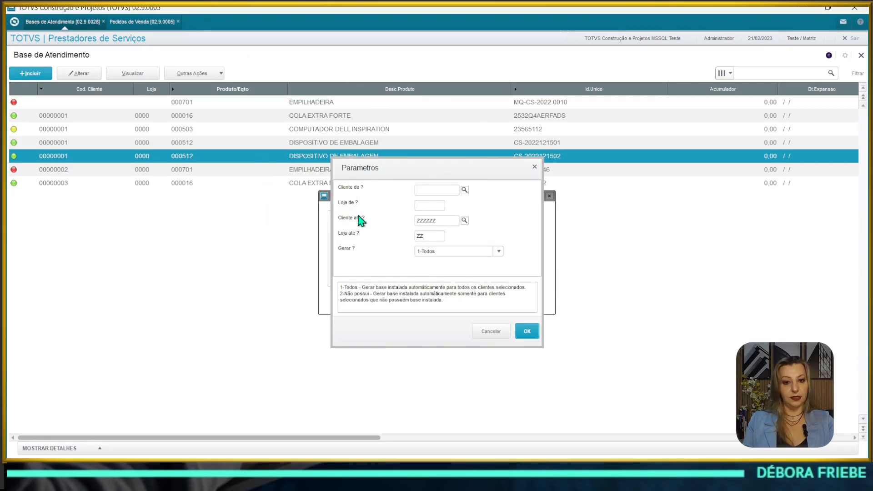
click(434, 253)
click(435, 260)
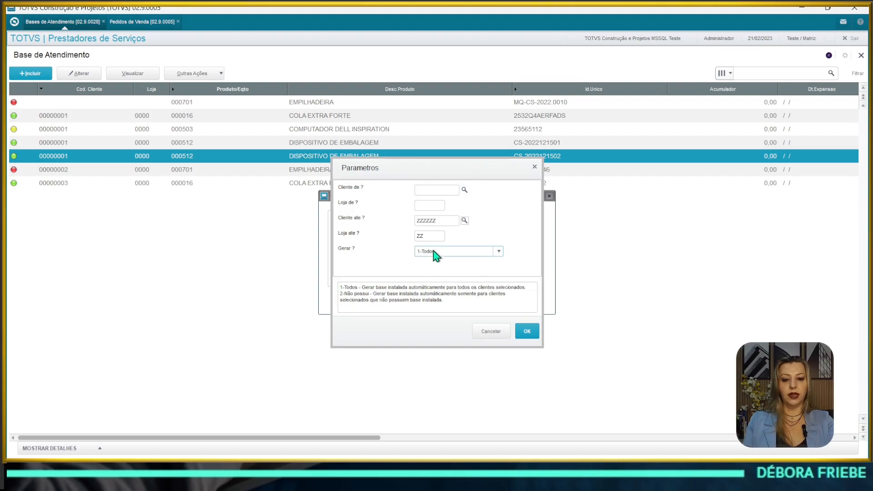
click(437, 253)
click(437, 267)
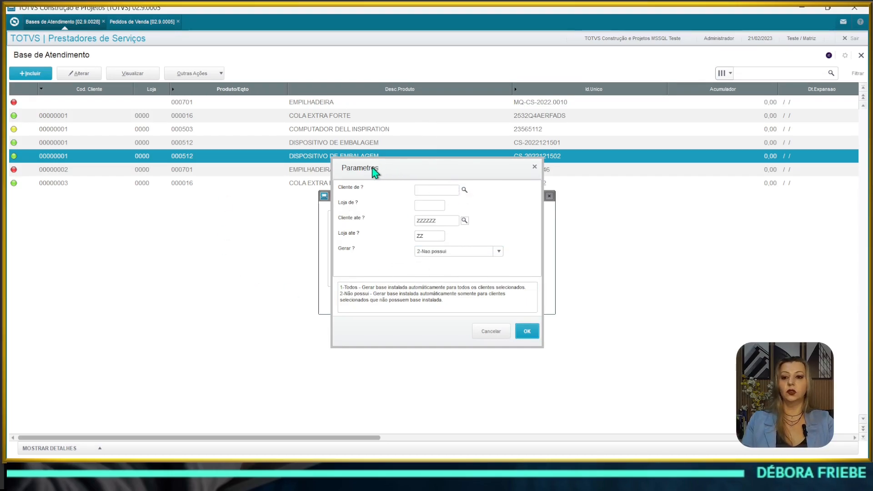
click(527, 331)
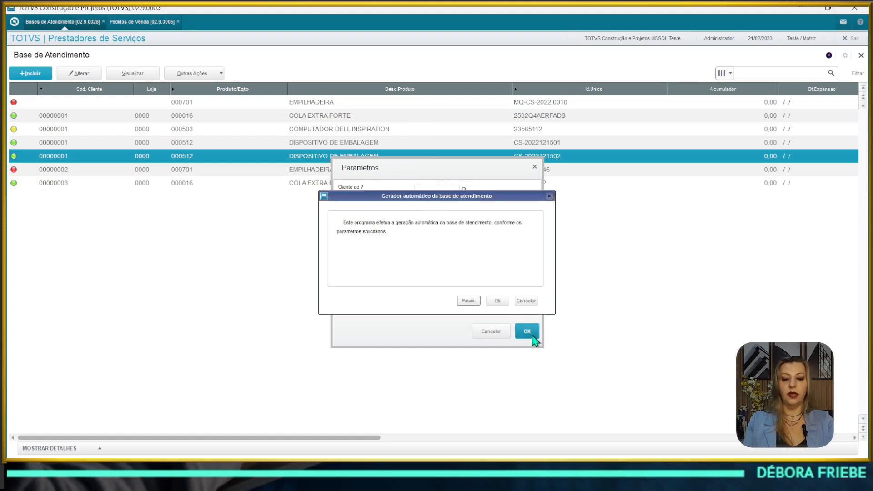
click(498, 301)
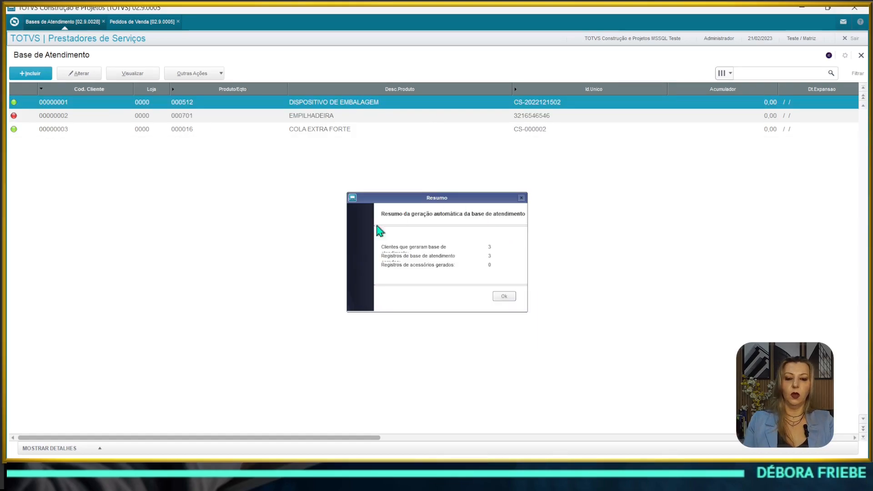
click(505, 294)
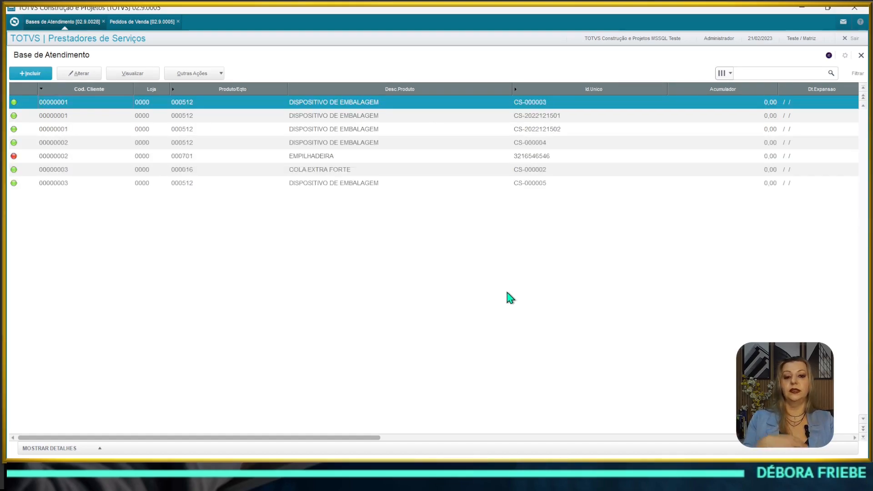
click(187, 147)
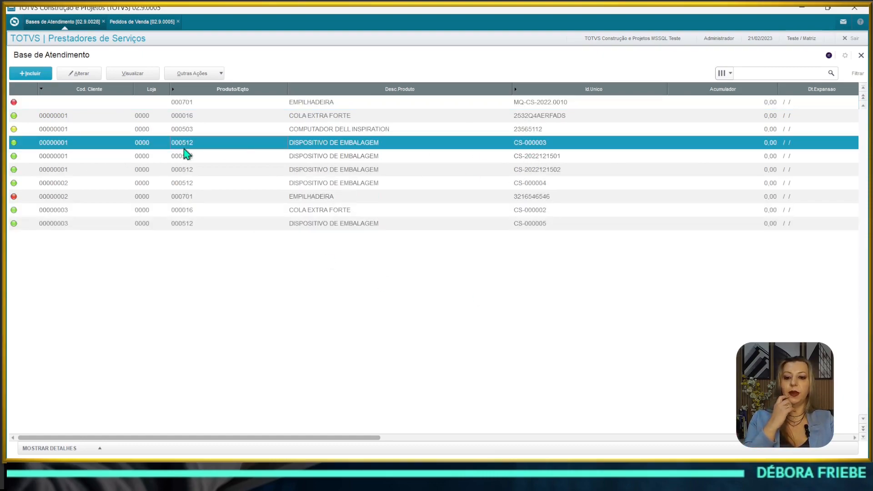
click(188, 159)
click(112, 198)
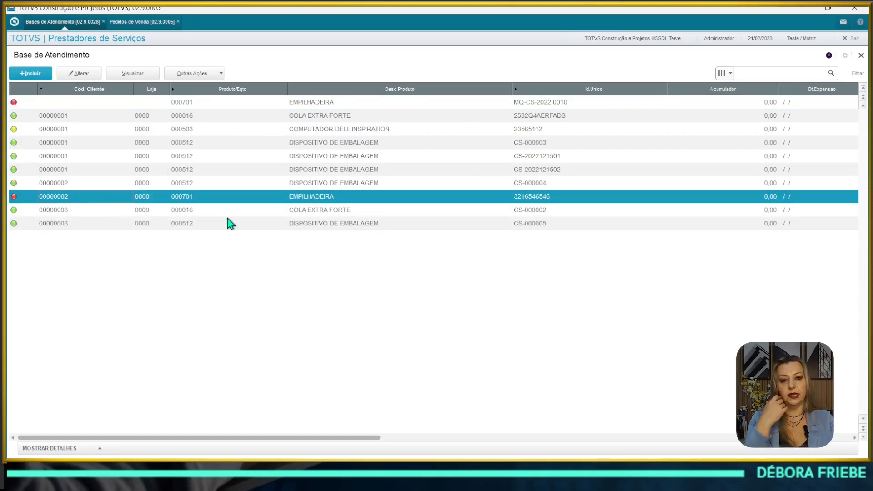
click(288, 223)
click(500, 129)
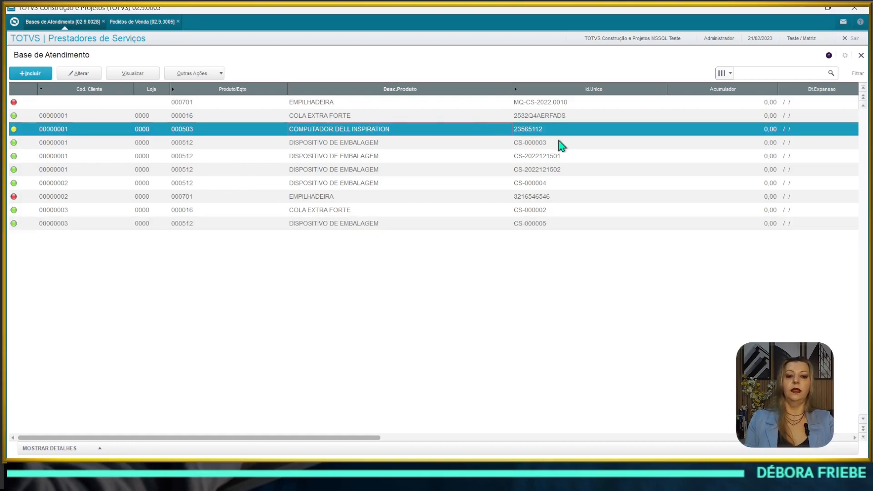
click(559, 144)
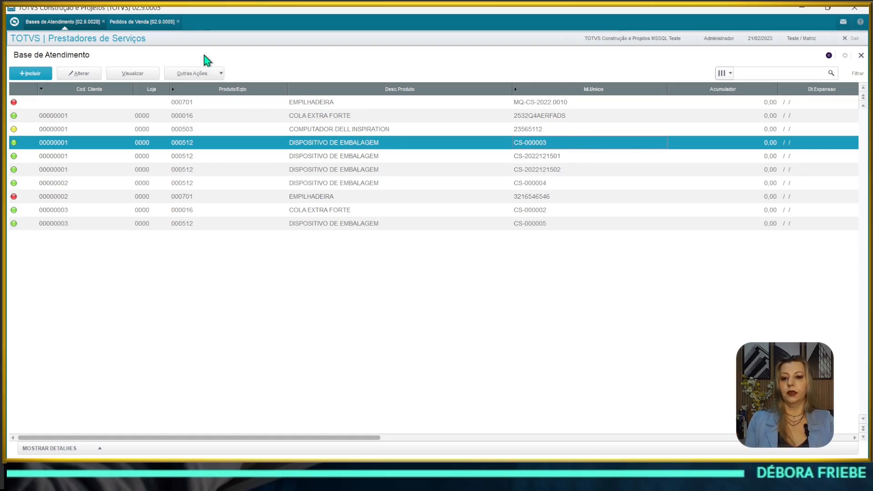
Step: Delete record CS-000003 using Outras Ações > Excluir and confirm the deletion
click(192, 76)
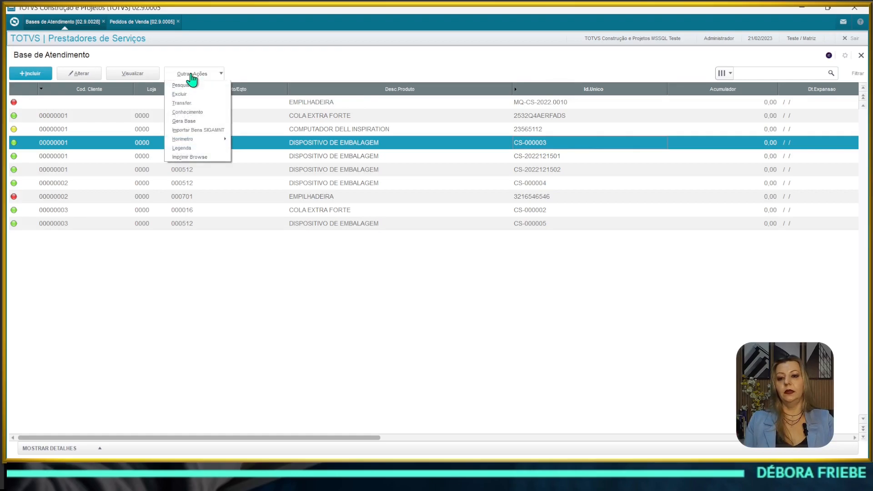
click(347, 147)
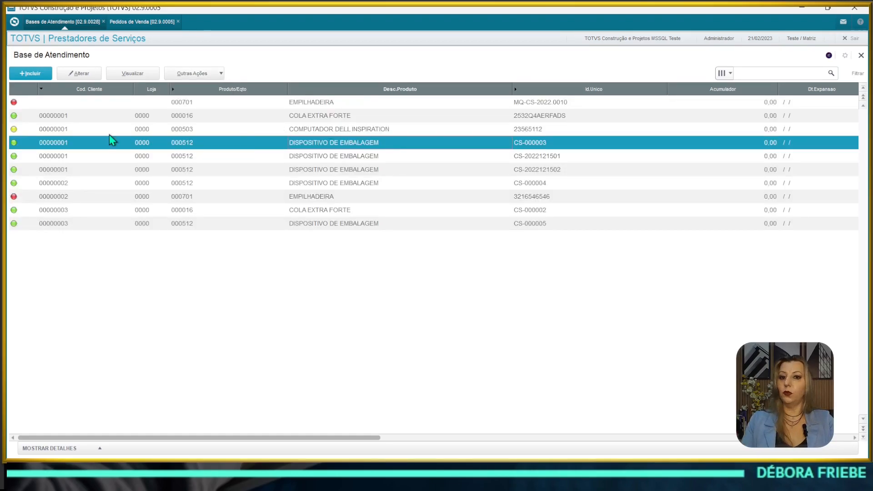
click(193, 78)
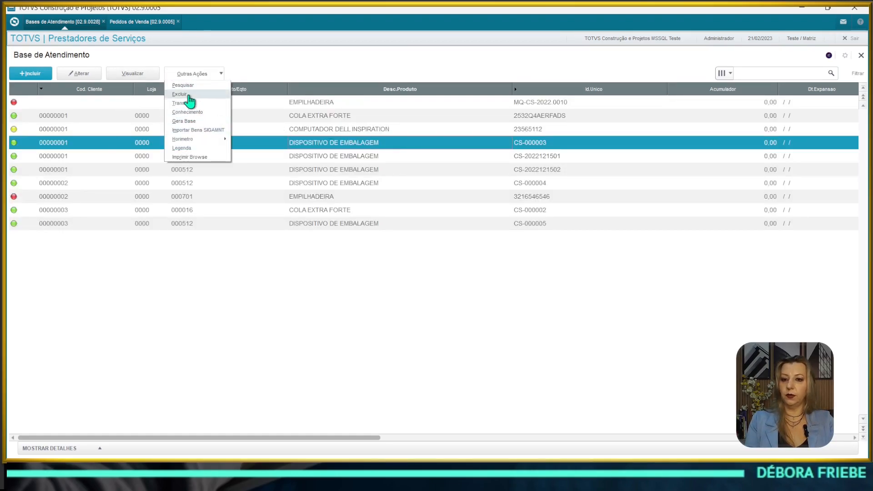
click(539, 145)
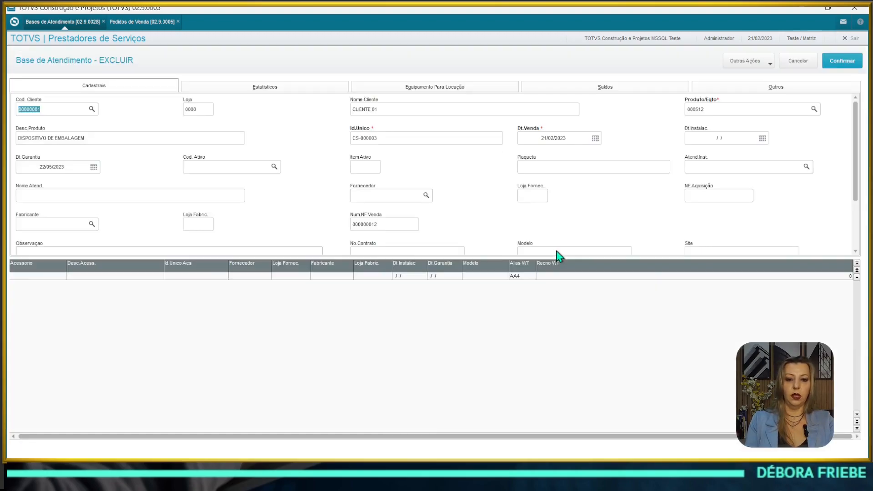
click(841, 63)
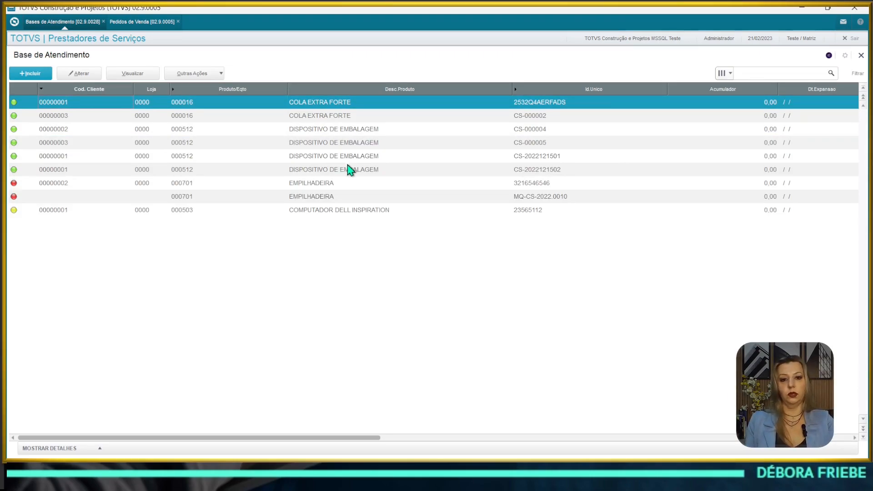
click(357, 159)
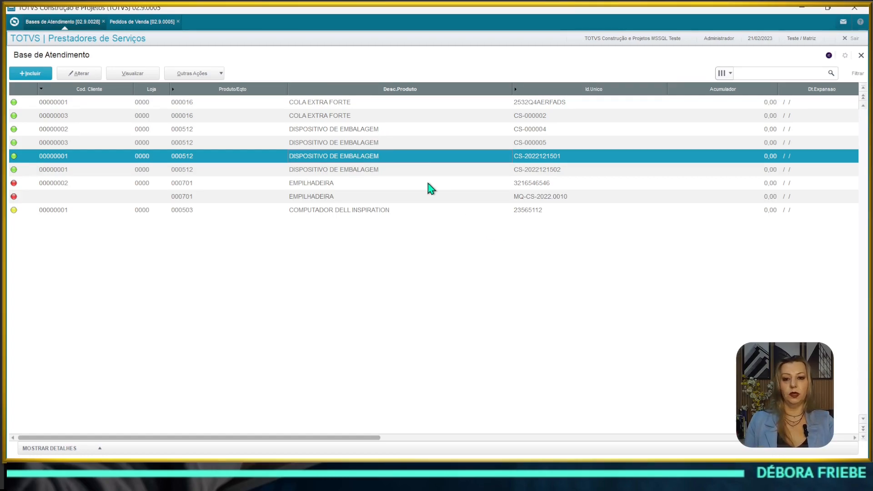
Step: Import the MAQUINA DE SOLDA and EMPILHADEIRA A1 assets with Importar Bens SIGAMNT
click(195, 74)
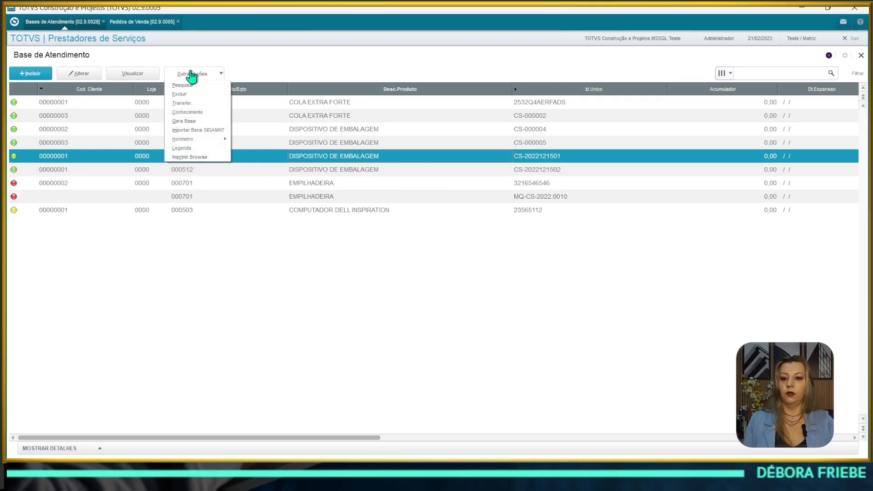
click(186, 132)
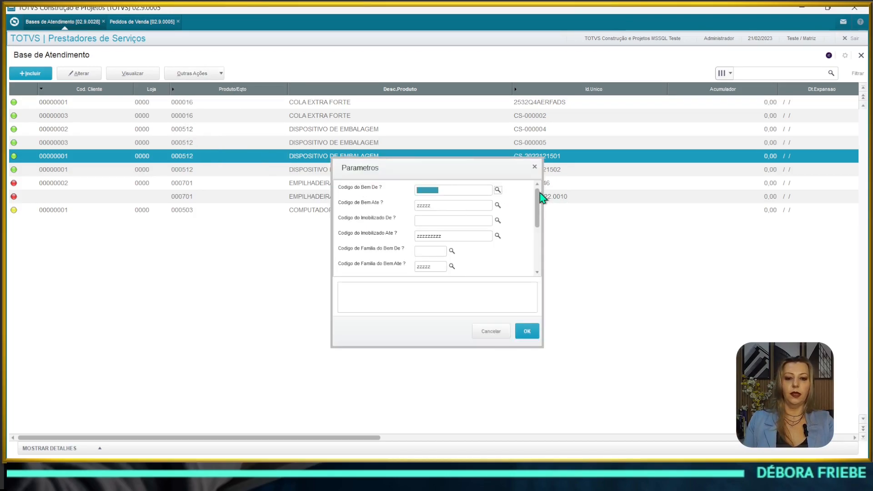
drag(538, 195, 551, 269)
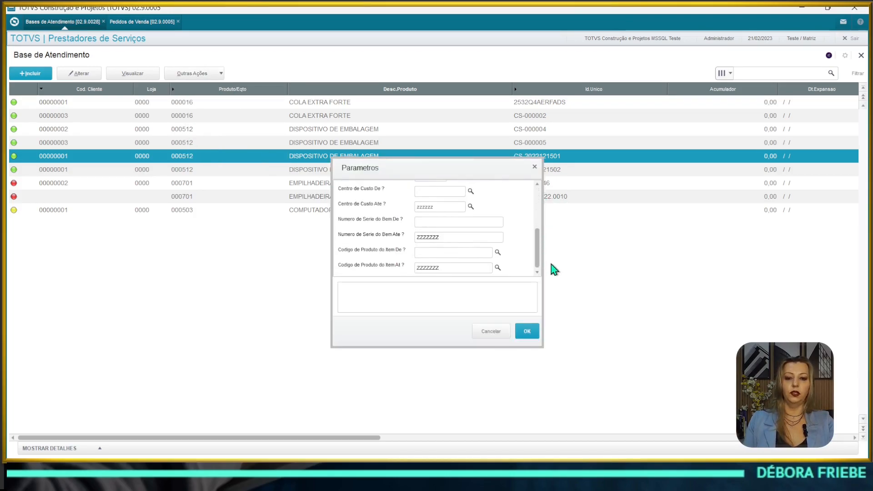
click(527, 331)
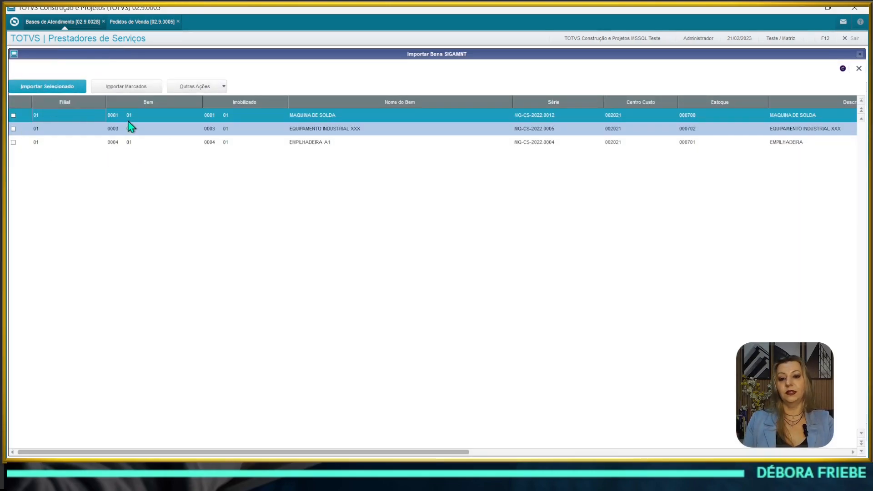
click(16, 143)
click(11, 143)
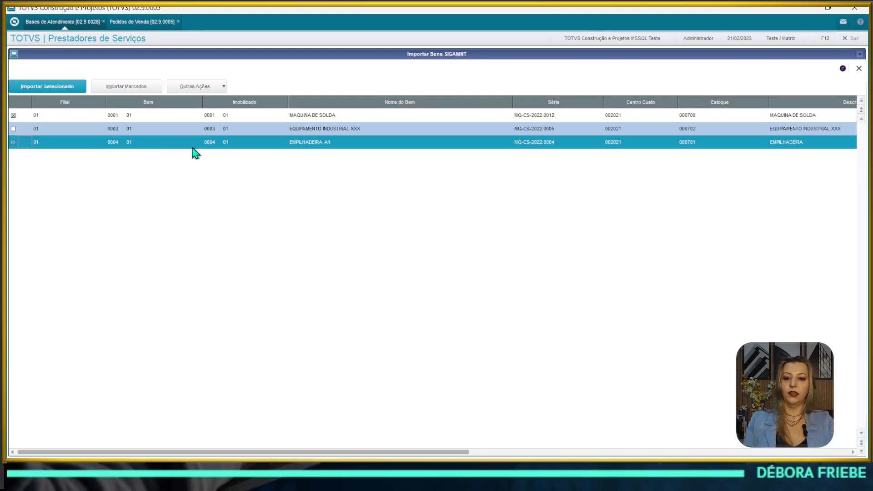
click(196, 86)
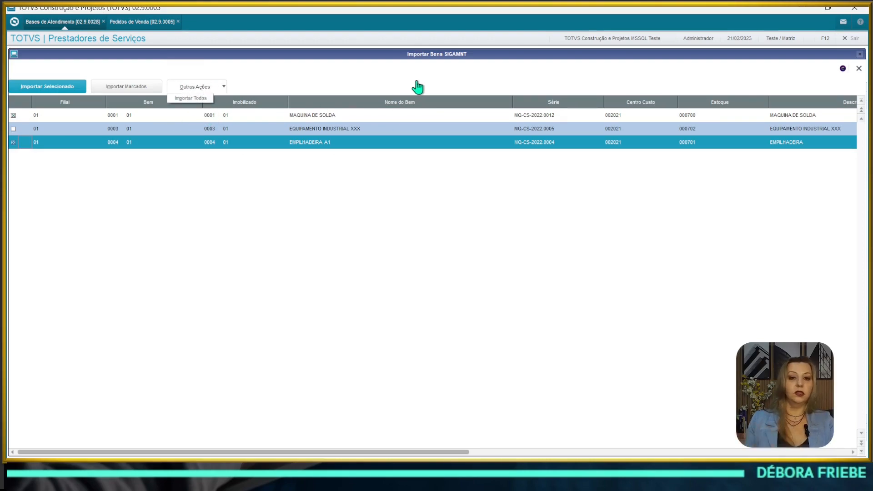
click(129, 72)
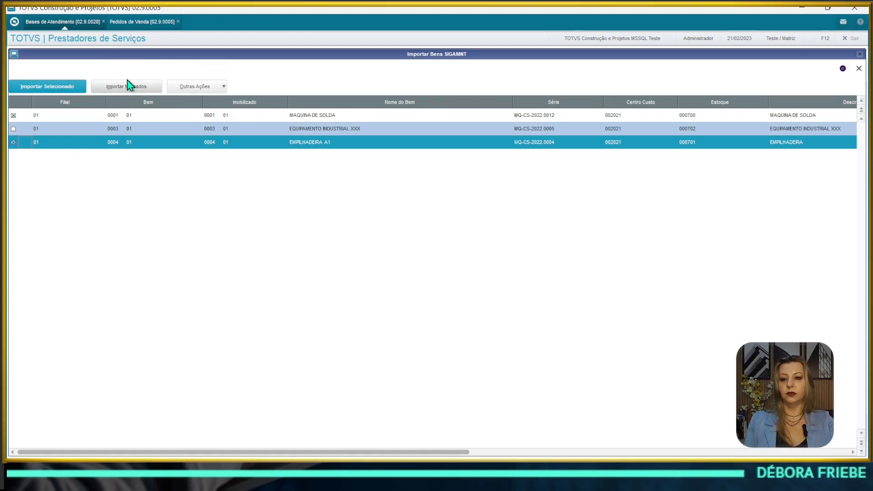
click(144, 94)
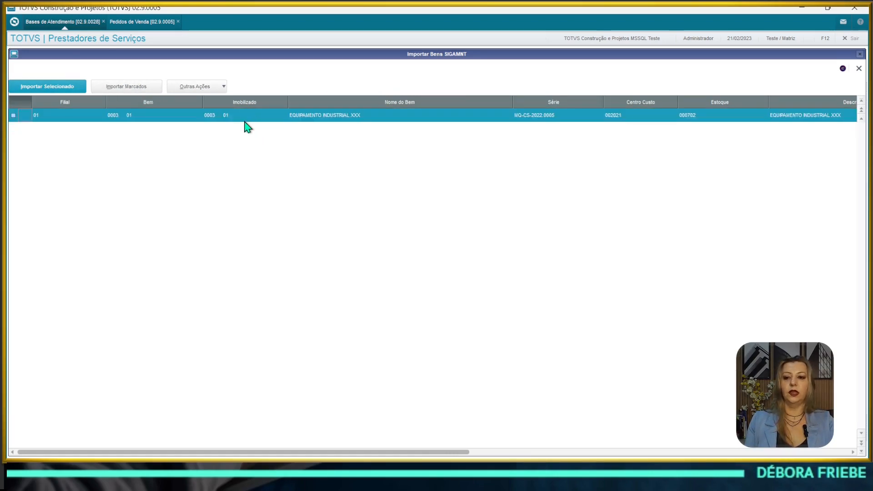
click(859, 69)
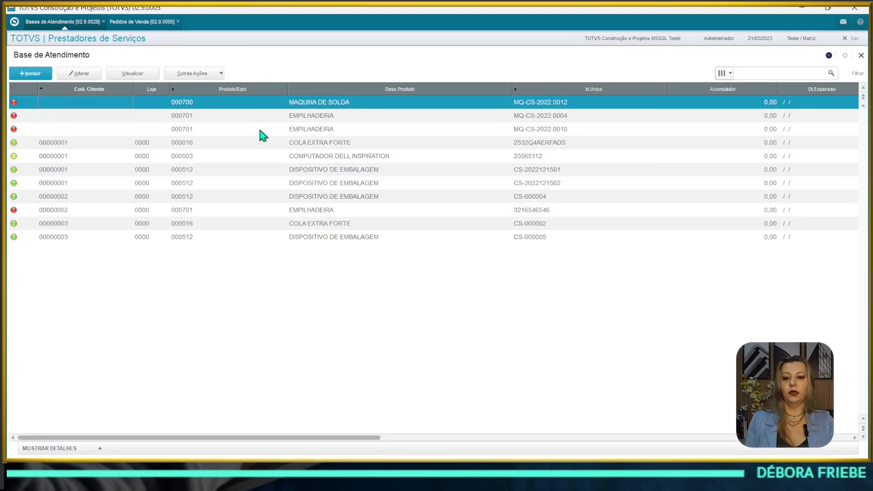
key(Down)
key(Down)
key(Up)
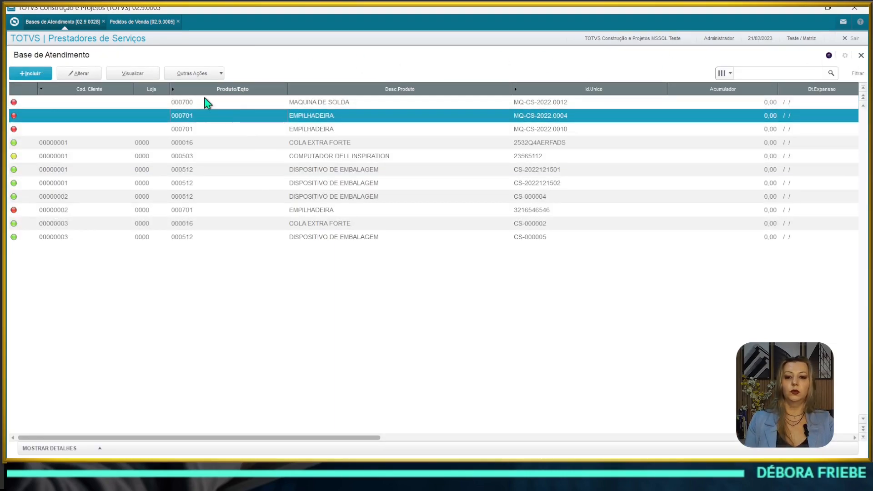
key(Up)
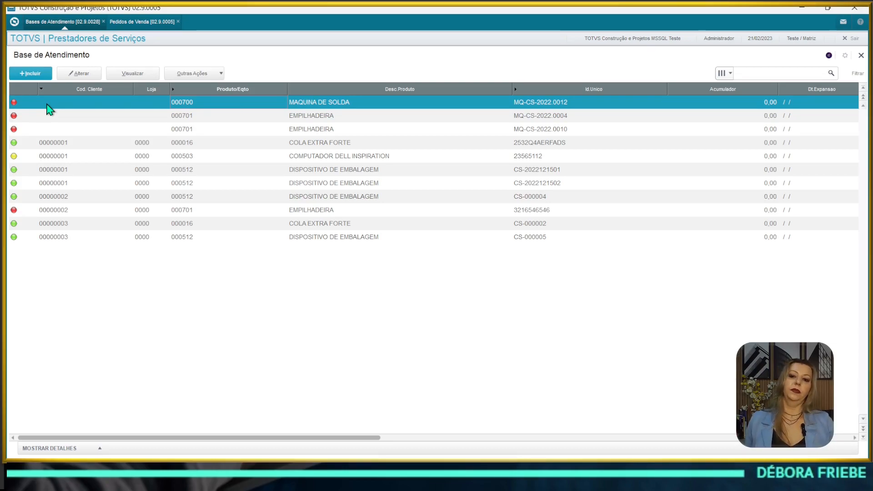
click(574, 116)
click(569, 128)
click(568, 117)
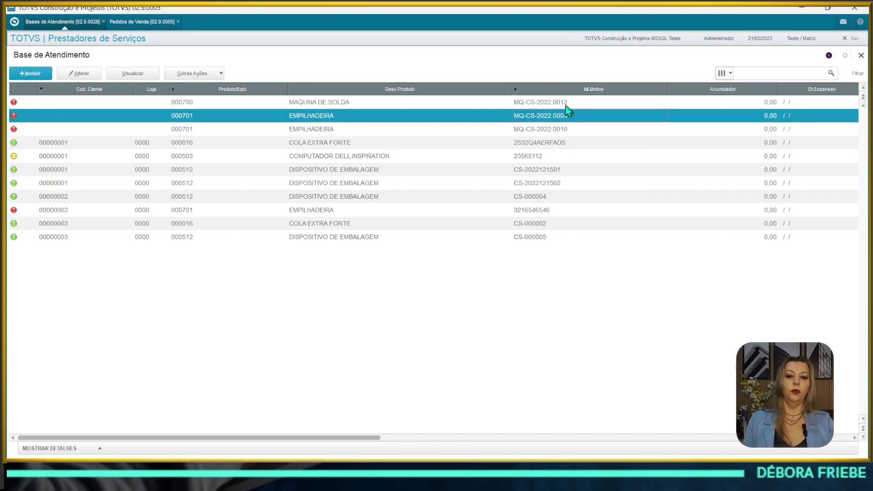
click(560, 101)
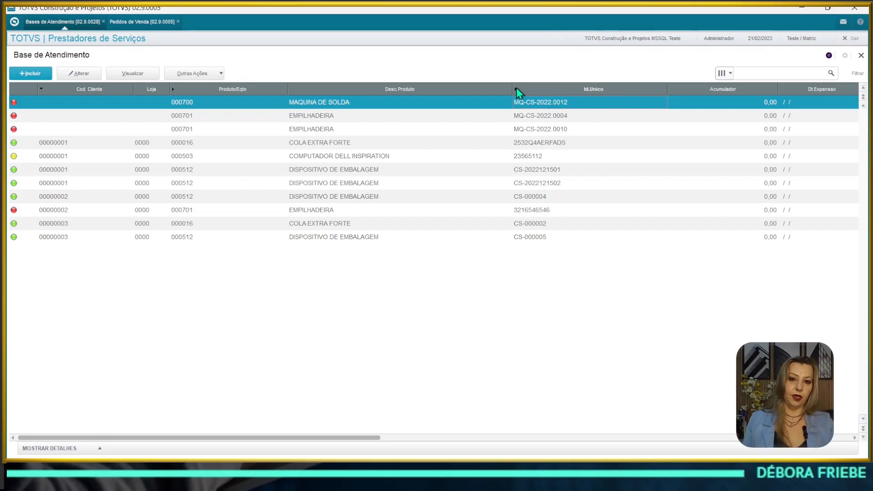
click(530, 115)
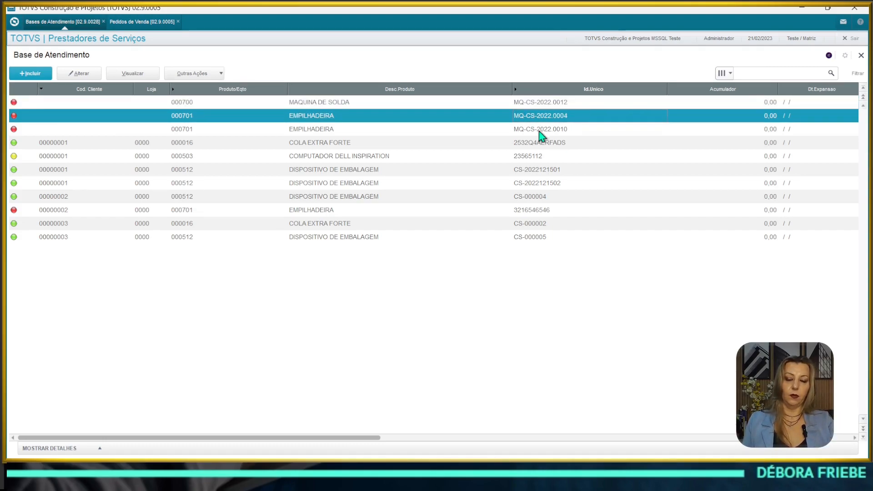
click(539, 130)
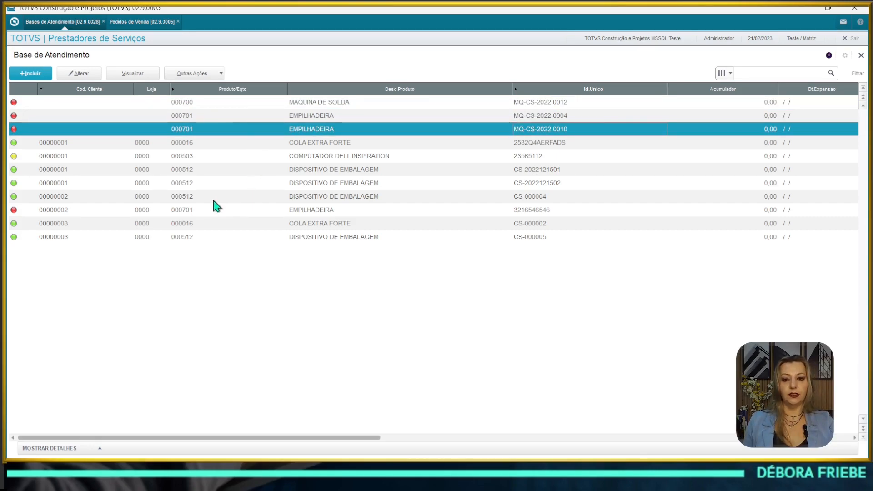
click(225, 195)
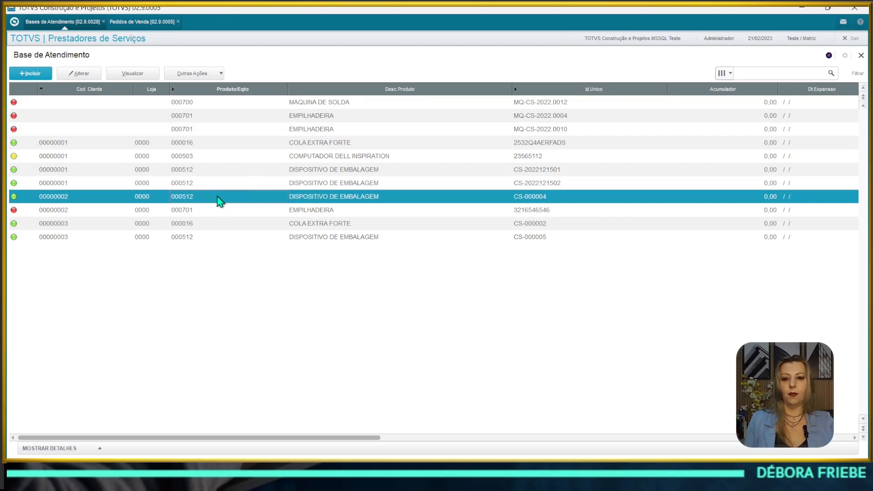
click(254, 174)
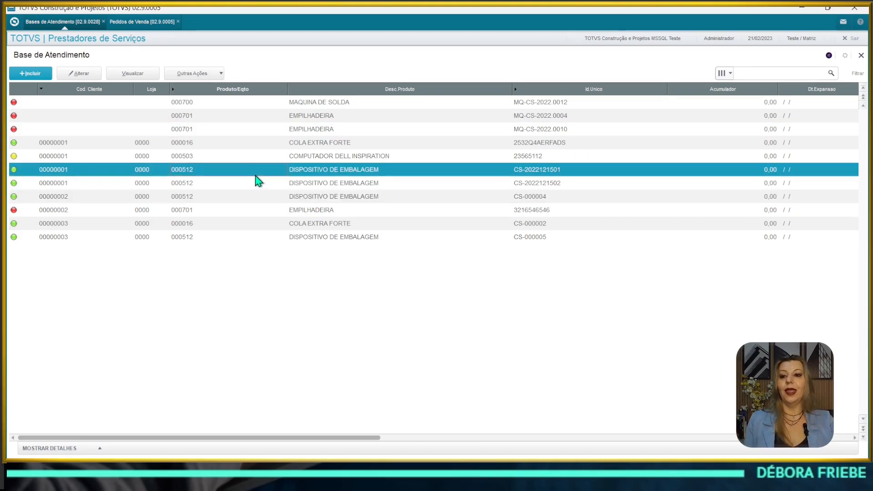